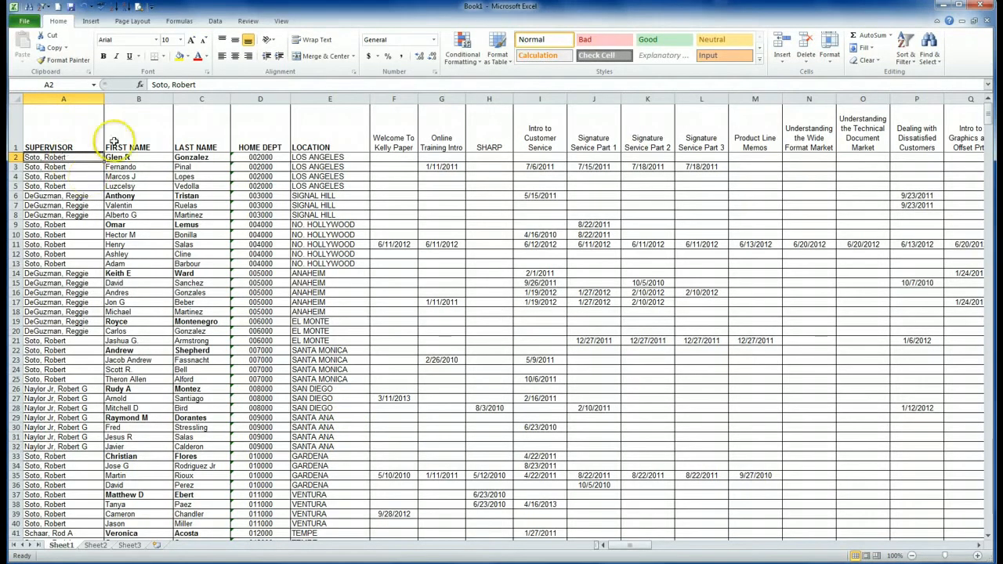
Create a PivotTable on a new worksheet from the range Sheet1!$A$1:$ET$180
left_click(91, 21)
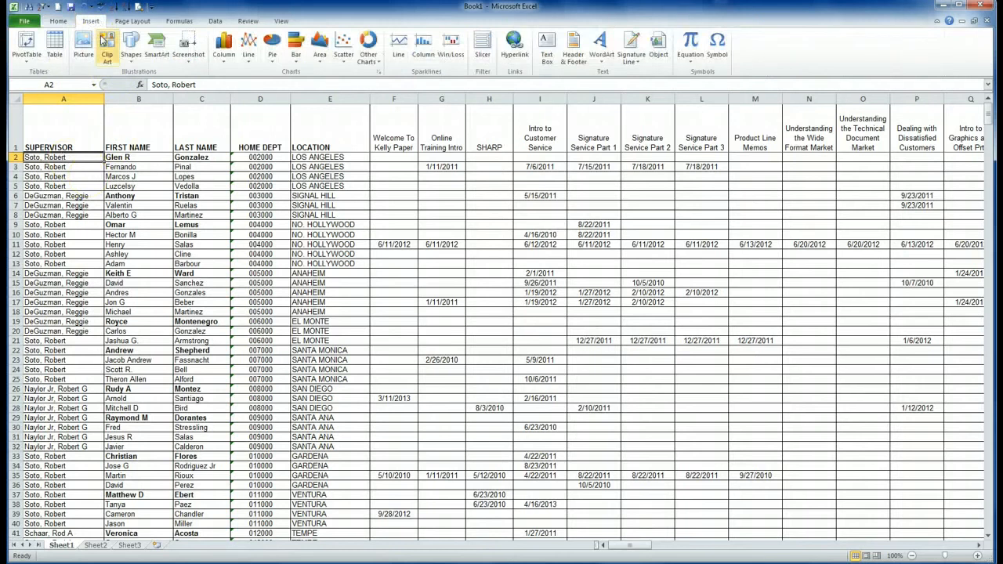
left_click(26, 47)
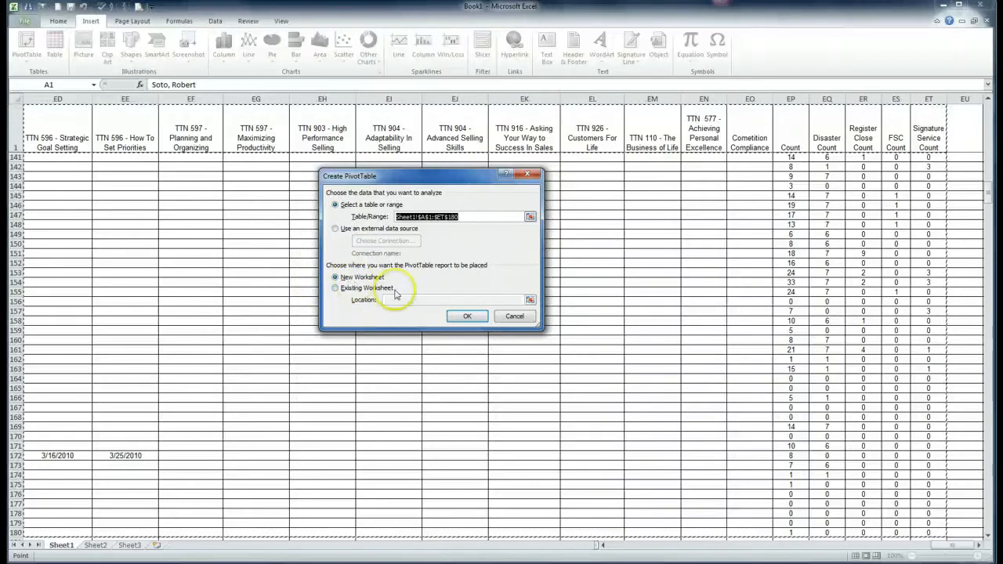
left_click(466, 318)
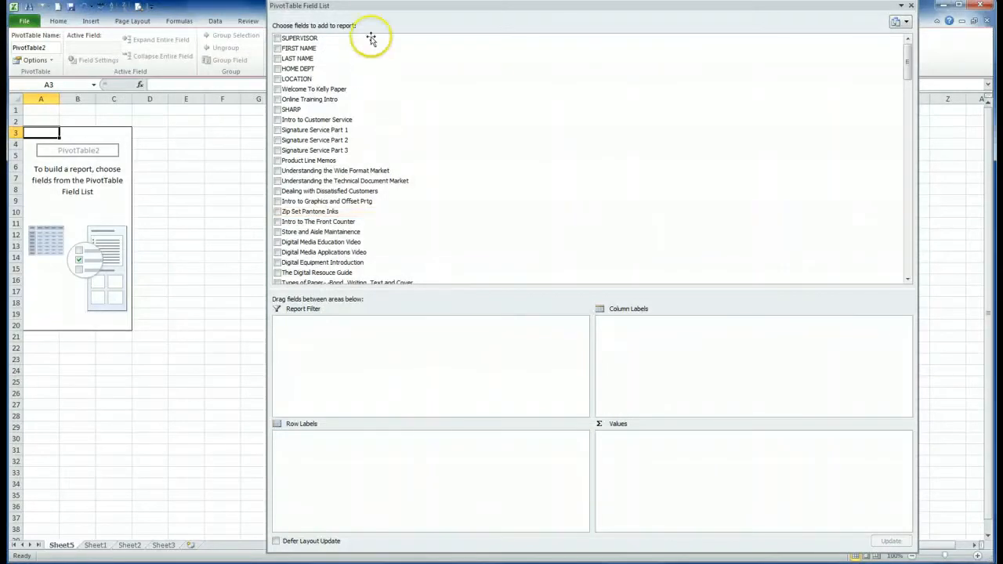
Dock the PivotTable Field List beside the worksheet and float it again over the sheet
left_click_drag(381, 7, 910, 88)
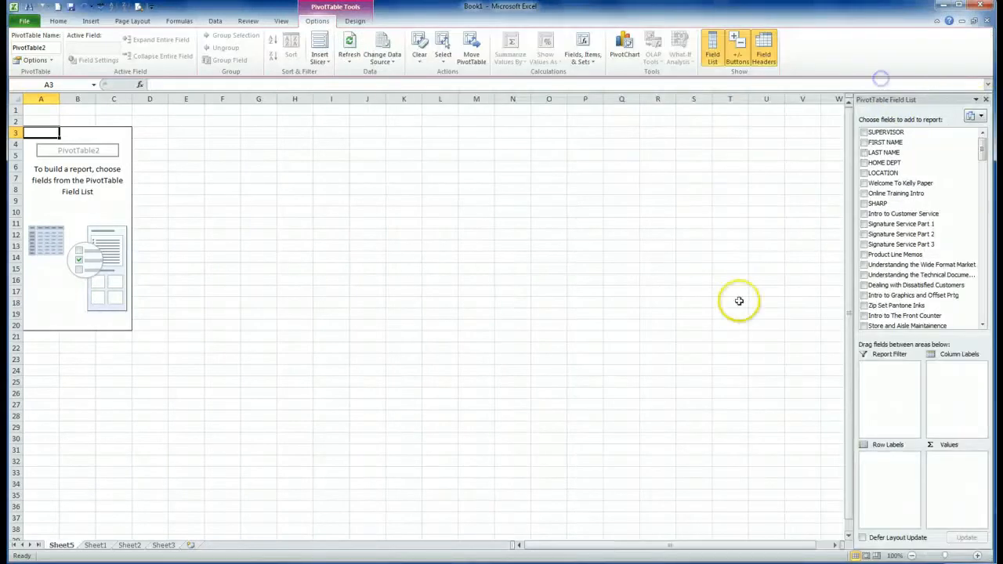
left_click_drag(913, 99, 488, 11)
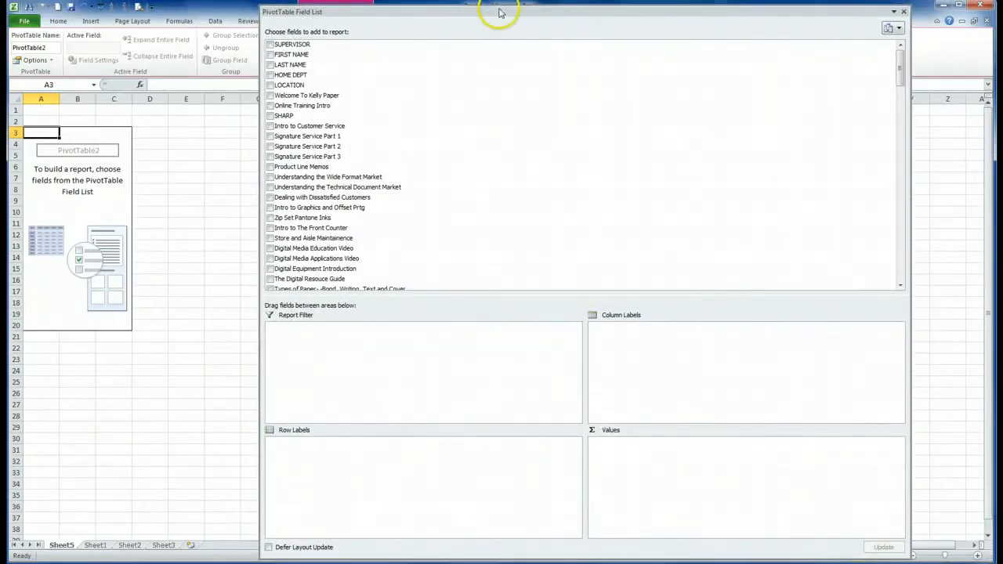
left_click_drag(468, 19, 971, 26)
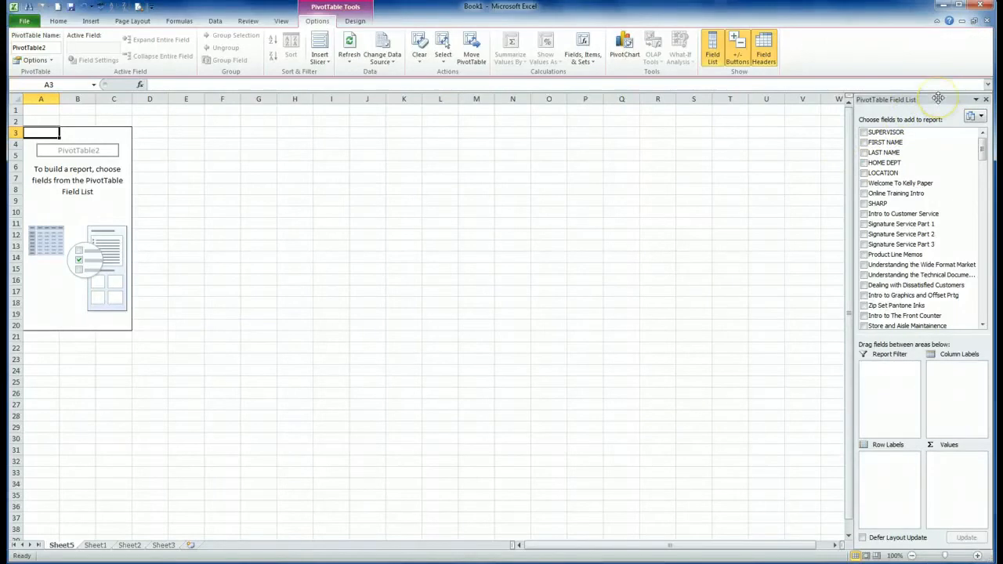
left_click_drag(937, 99, 669, 31)
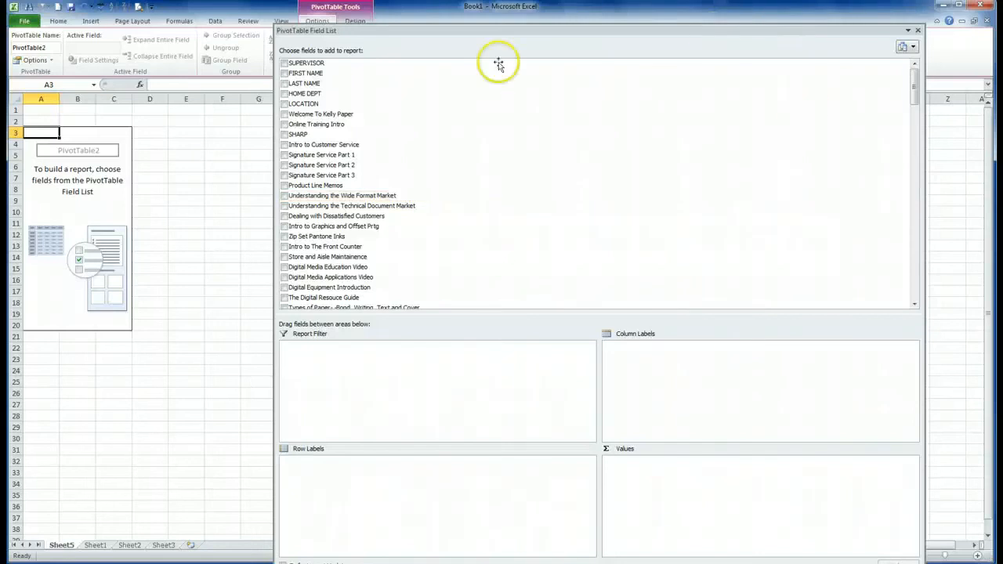
Add SUPERVISOR, FIRST NAME, LAST NAME, HOME DEPT and LOCATION to the PivotTable as report filters
left_click(284, 63)
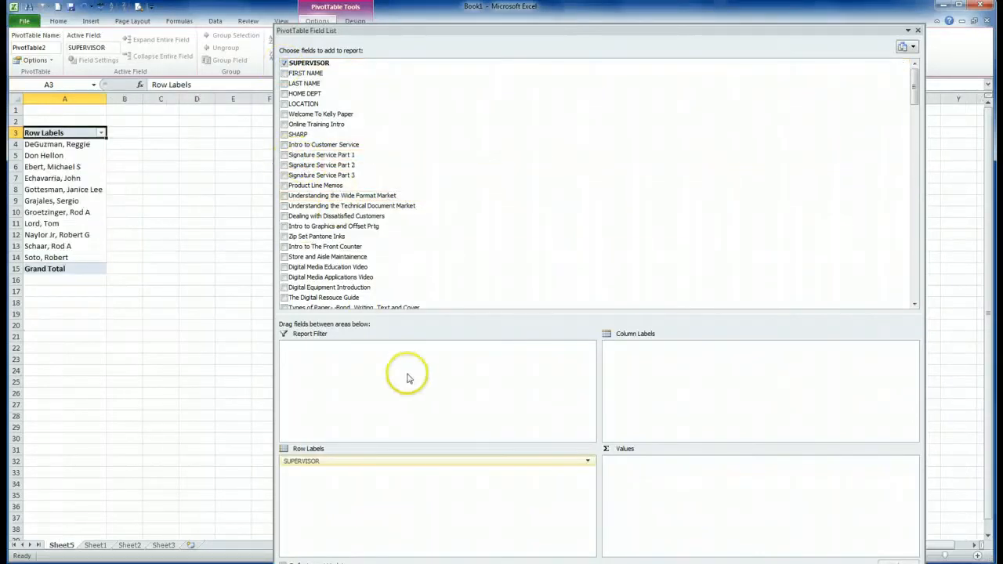
left_click_drag(317, 464, 308, 346)
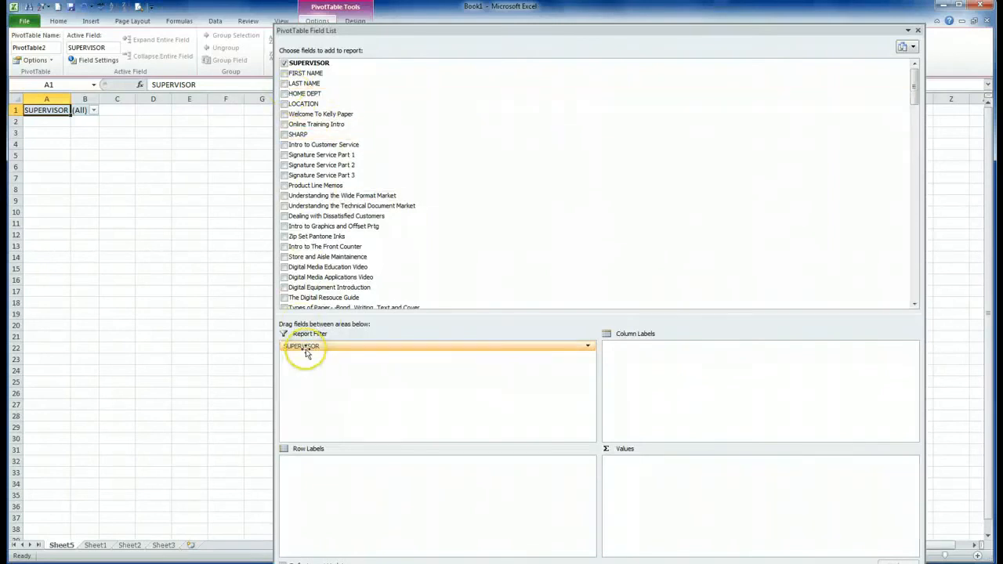
left_click(284, 72)
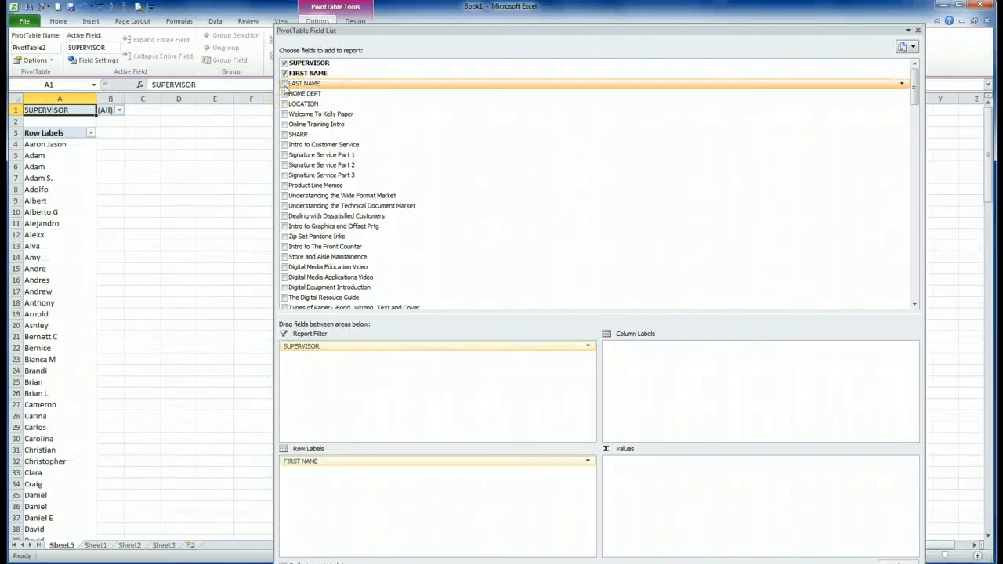
left_click(284, 83)
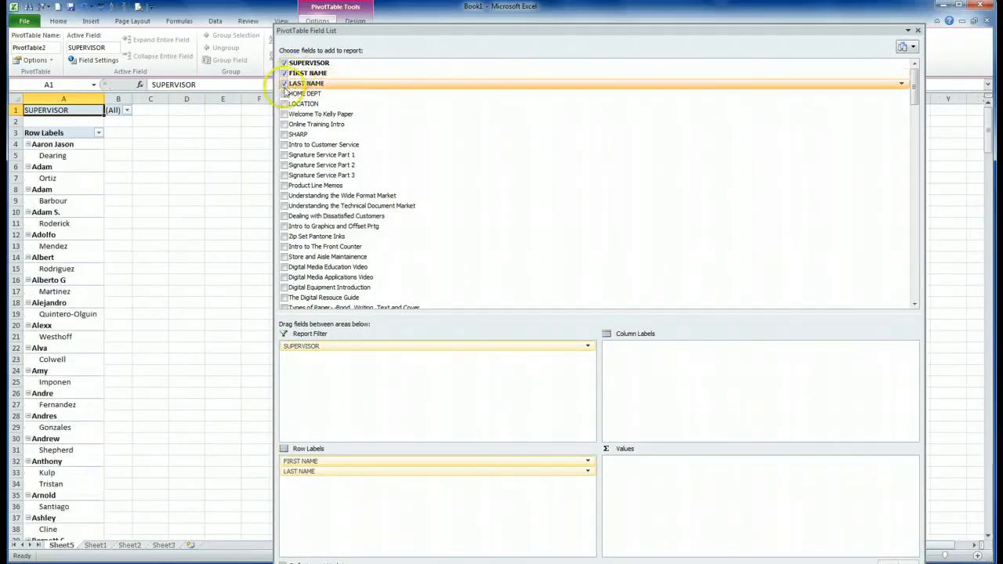
left_click(284, 94)
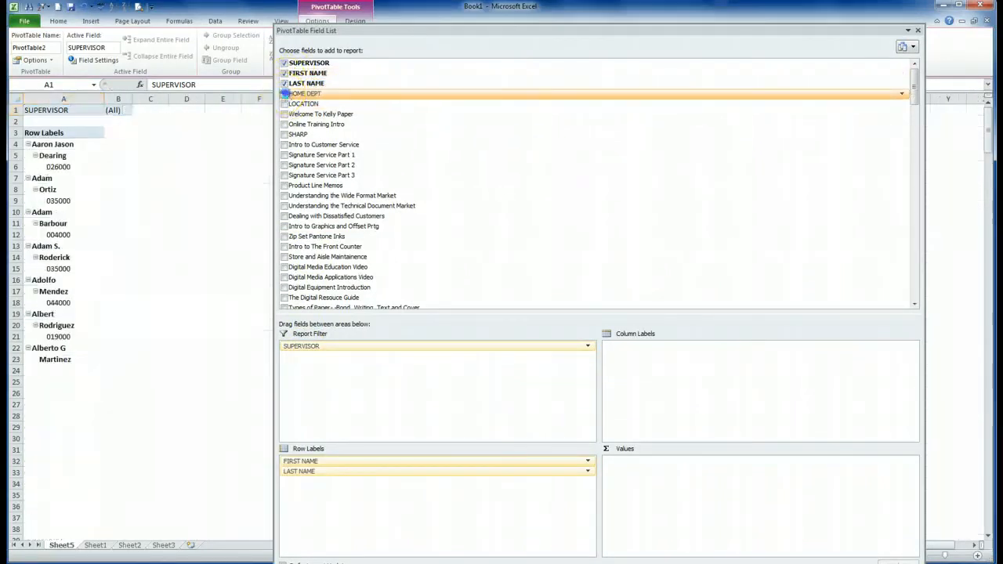
left_click(285, 104)
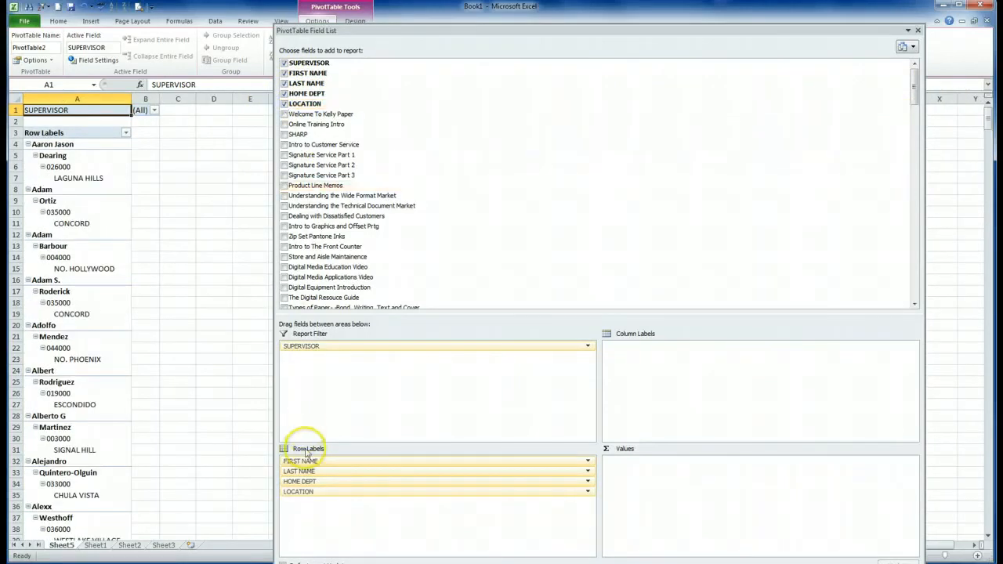
left_click_drag(302, 461, 293, 392)
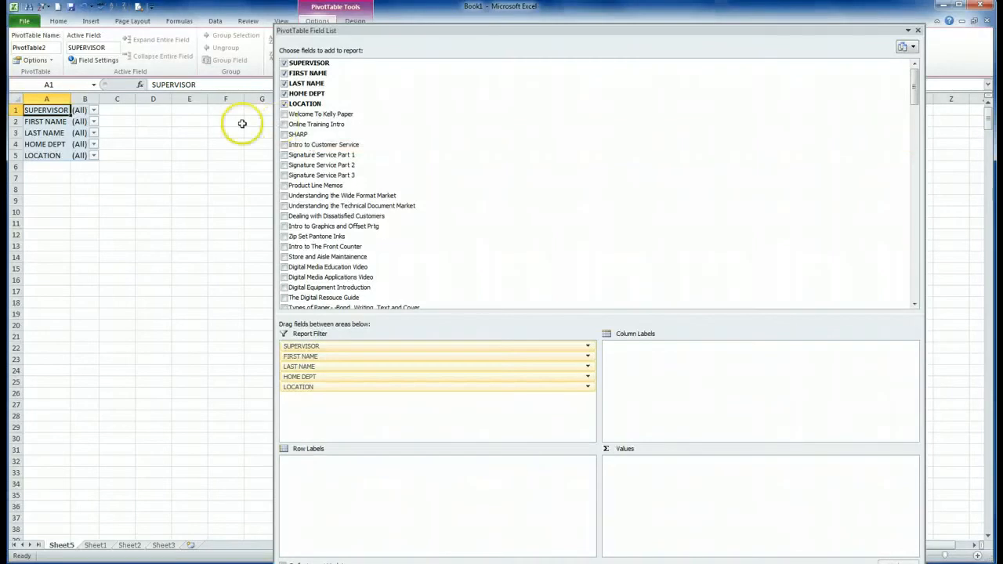
Add Welcome To Kelly Paper and Online Training Intro as counted values, and place the Values field in the row labels
left_click(284, 114)
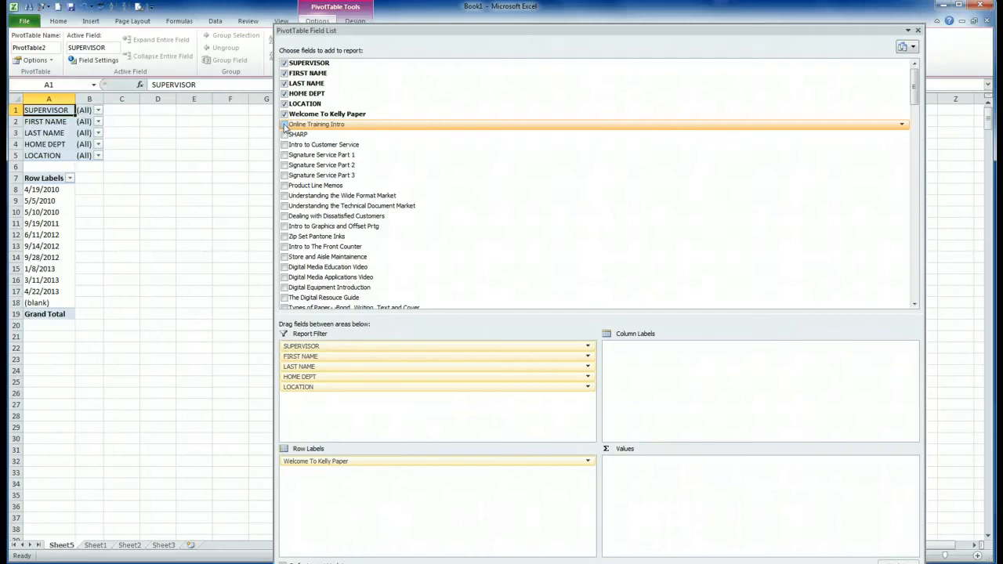
left_click(285, 125)
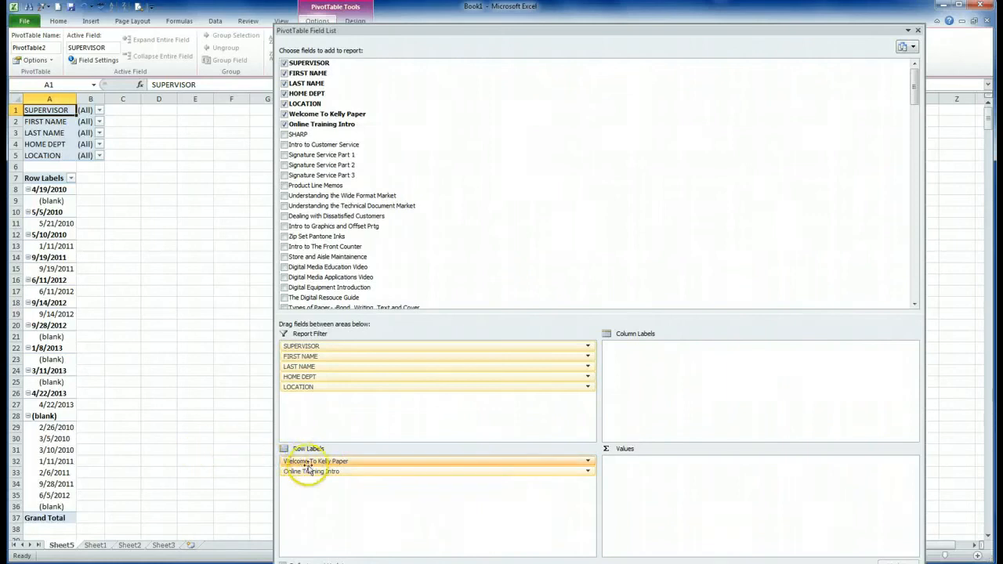
left_click_drag(300, 464, 653, 462)
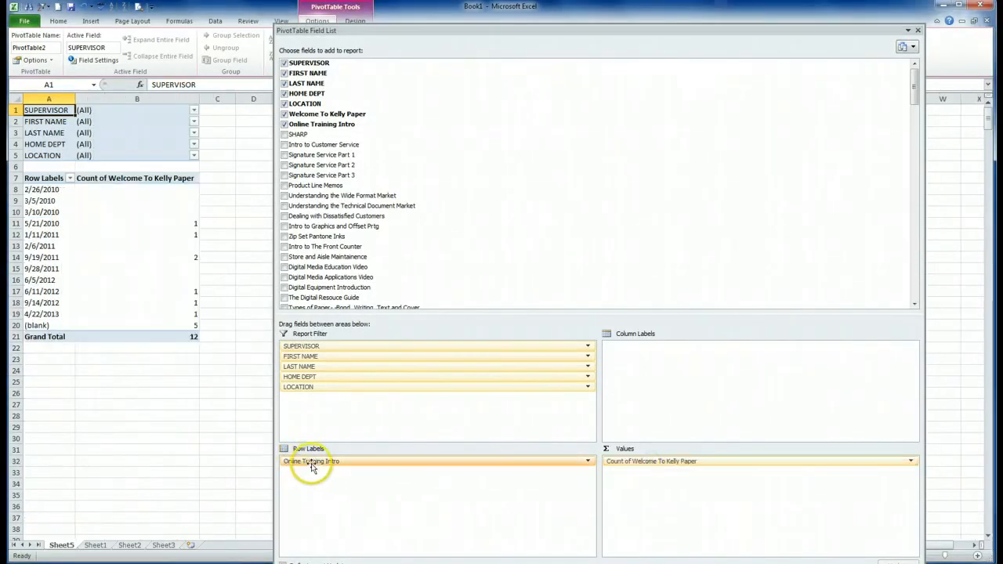
left_click_drag(323, 469, 636, 471)
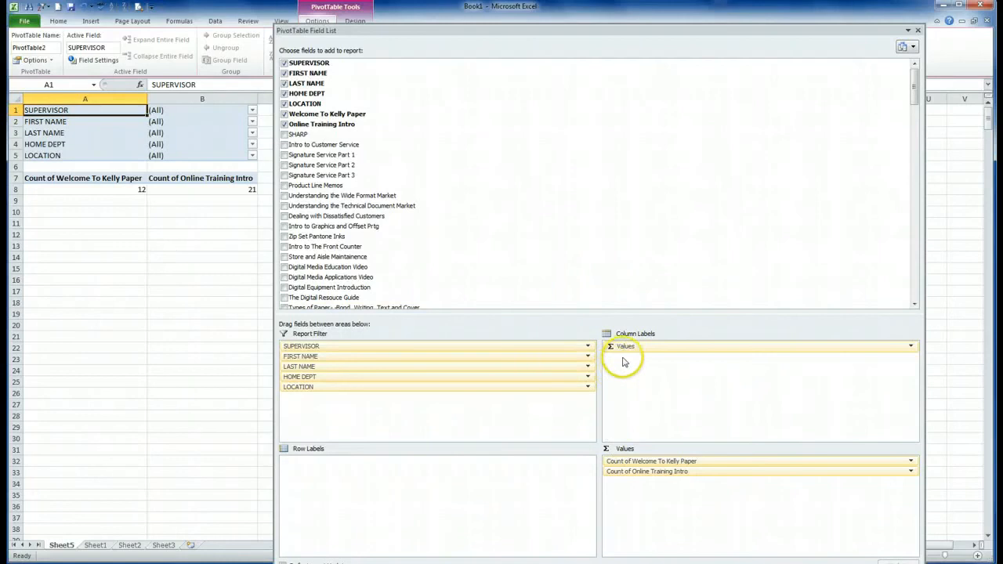
left_click_drag(633, 349, 303, 463)
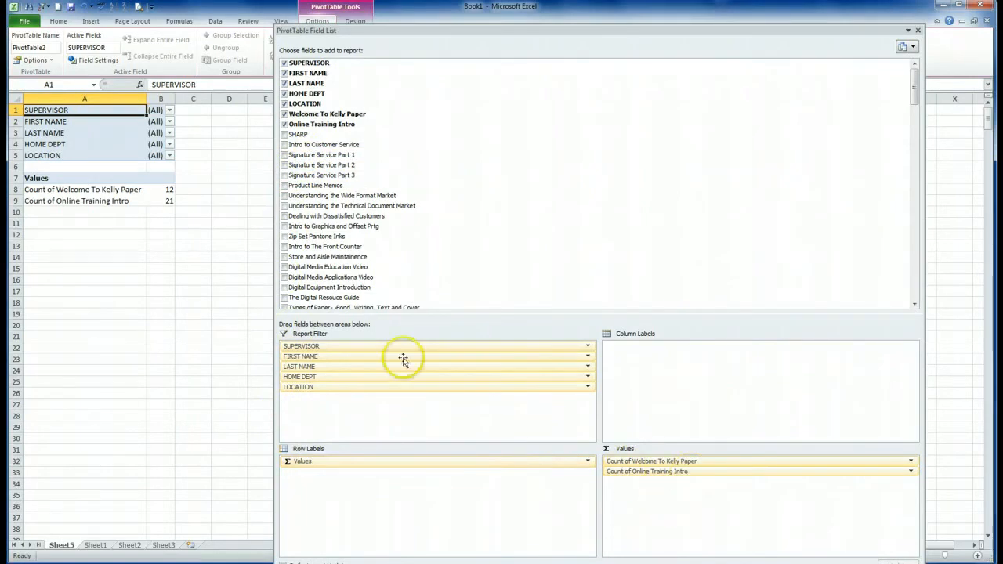
Add the SHARP and Intro to Customer Service fields to the PivotTable as counted values
left_click(285, 135)
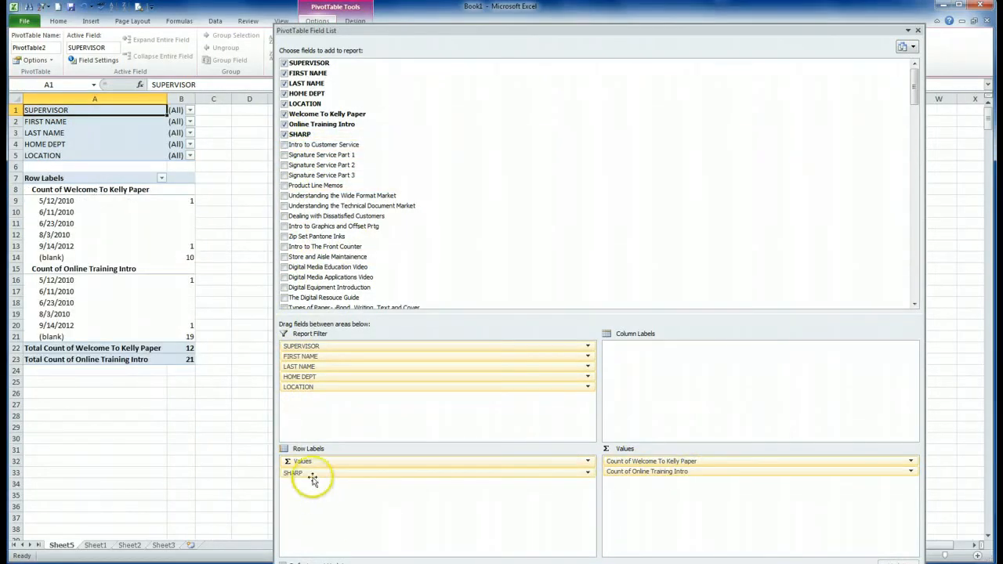
left_click_drag(314, 473, 644, 485)
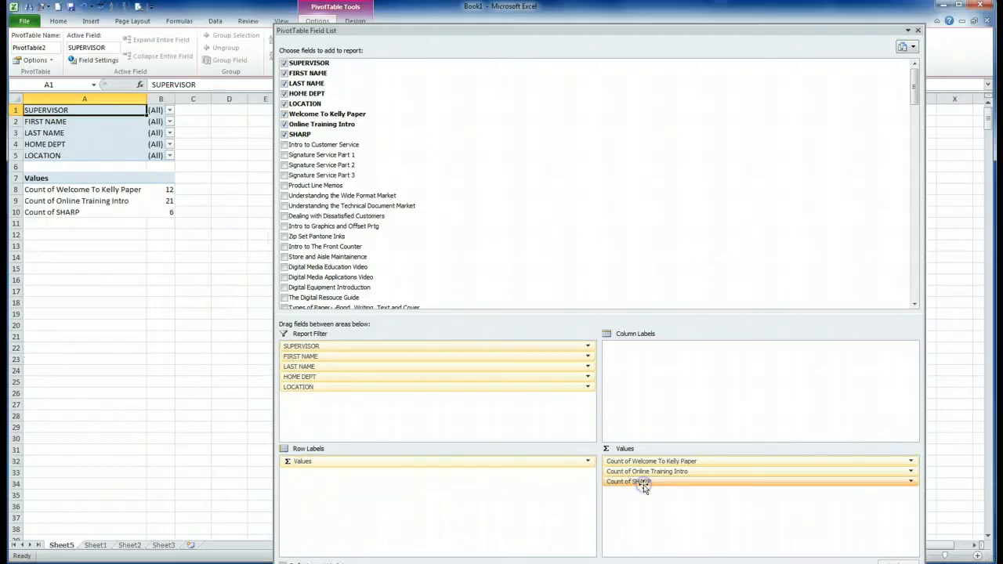
left_click(284, 145)
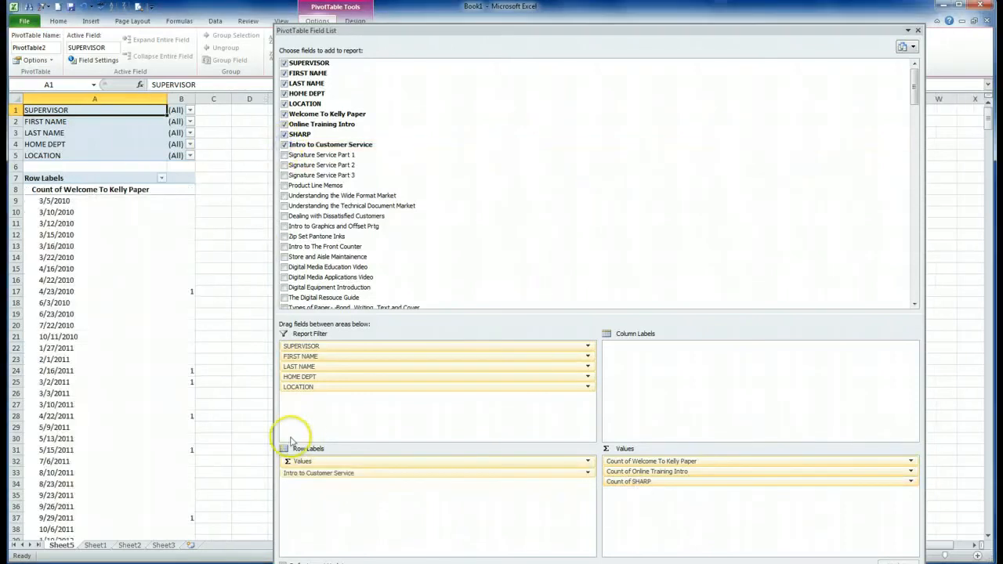
left_click_drag(297, 473, 650, 491)
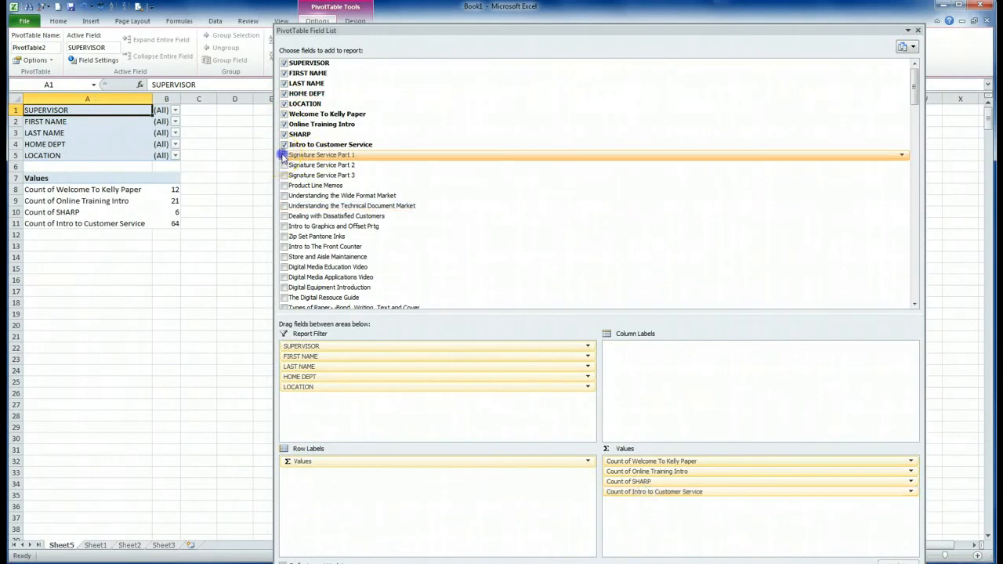
Add Signature Service Part 1, Part 2 and Part 3 to the PivotTable as counted values
left_click(284, 154)
mouse_move(302, 473)
left_mouse_down()
mouse_move(463, 504)
mouse_move(637, 502)
left_mouse_up()
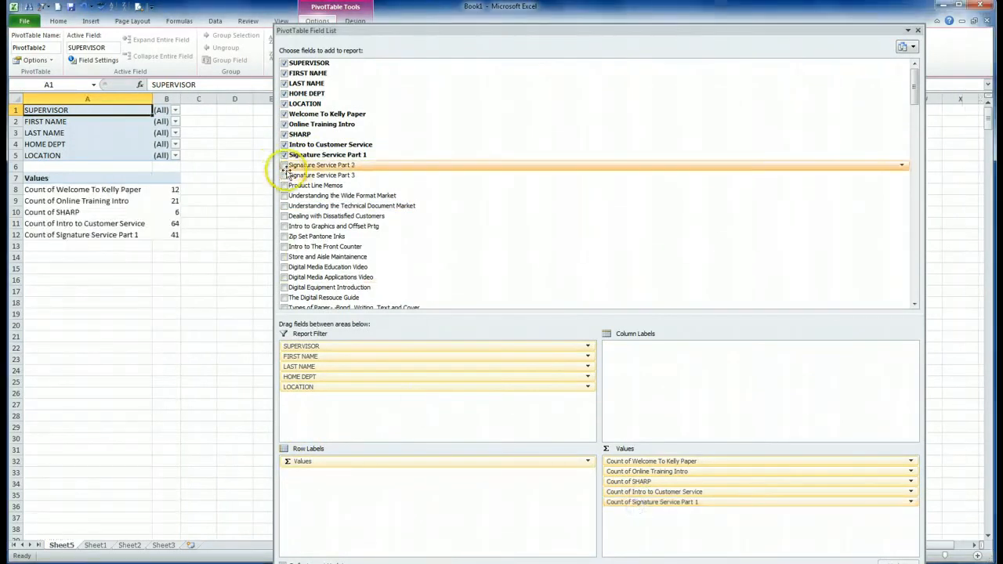
left_click(284, 166)
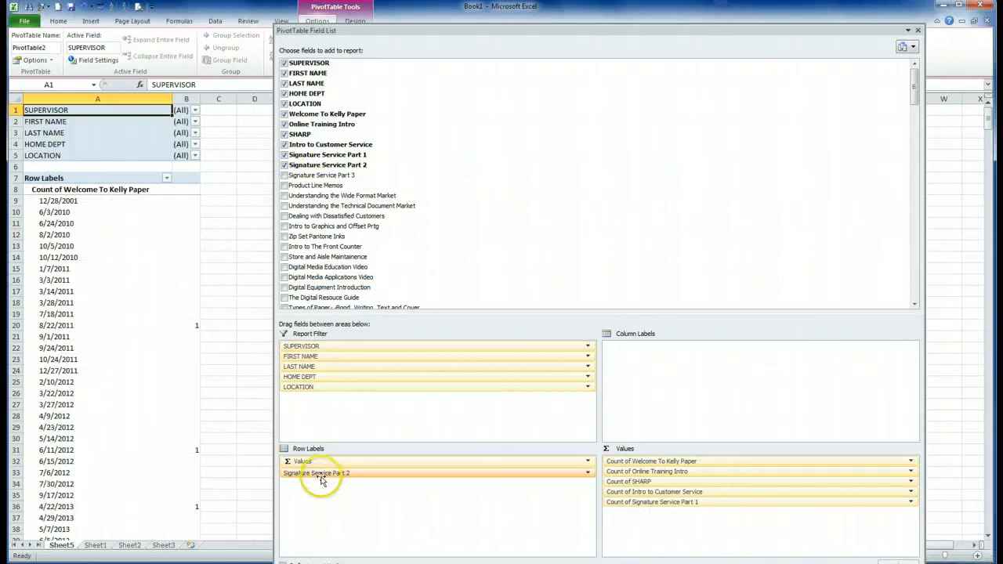
left_click_drag(319, 474, 651, 511)
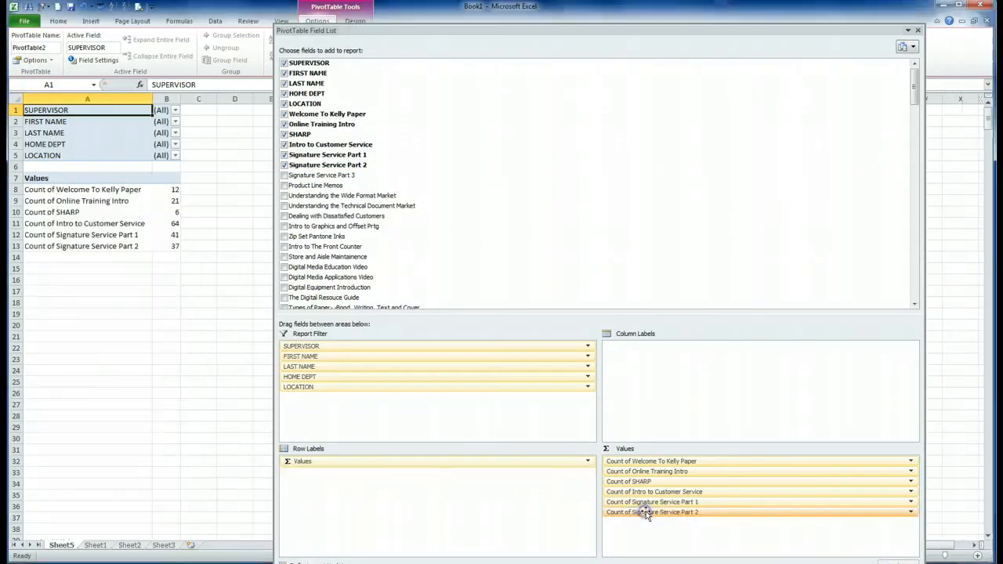
left_click(285, 175)
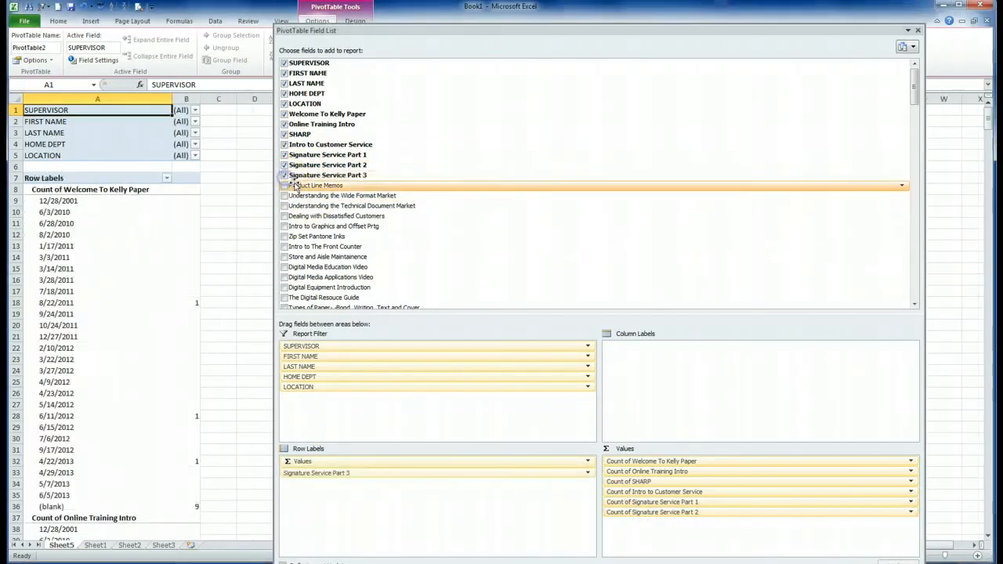
left_click(319, 475)
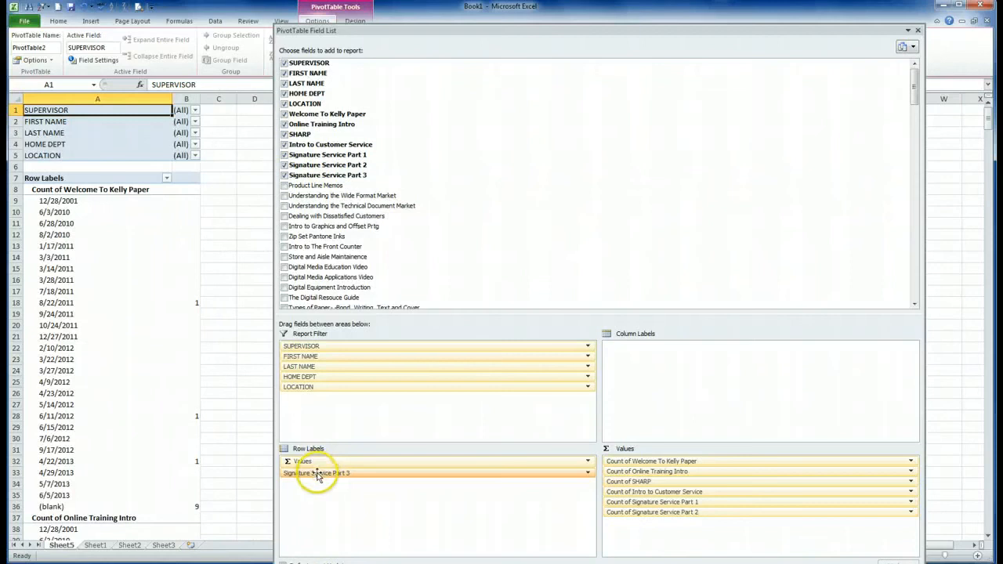
mouse_move(317, 475)
left_mouse_down()
mouse_move(596, 528)
mouse_move(644, 524)
left_mouse_up()
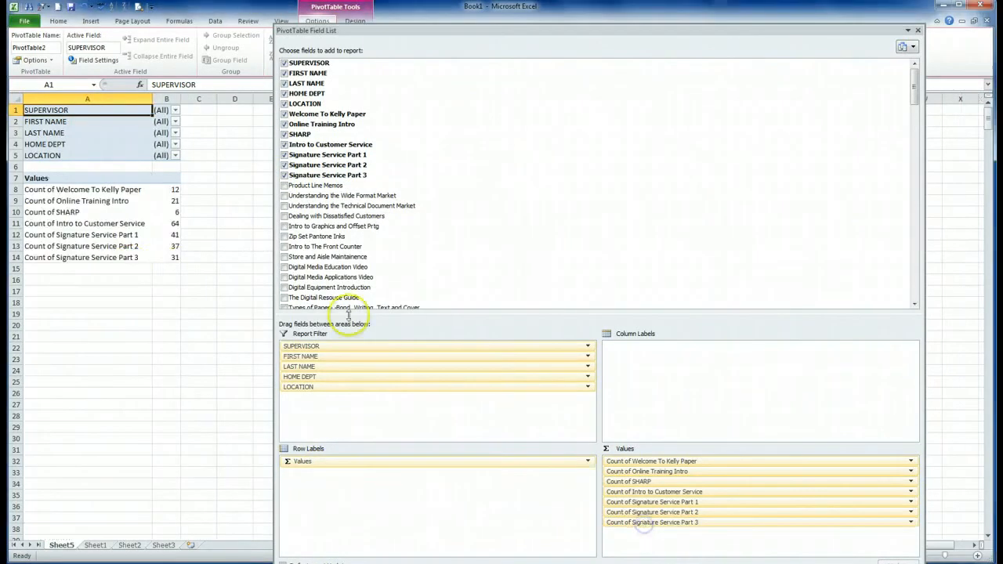
Add Product Line Memos, Understanding the Wide Format Market and Understanding the Technical Document Market as counted values
left_click(284, 185)
left_click(285, 196)
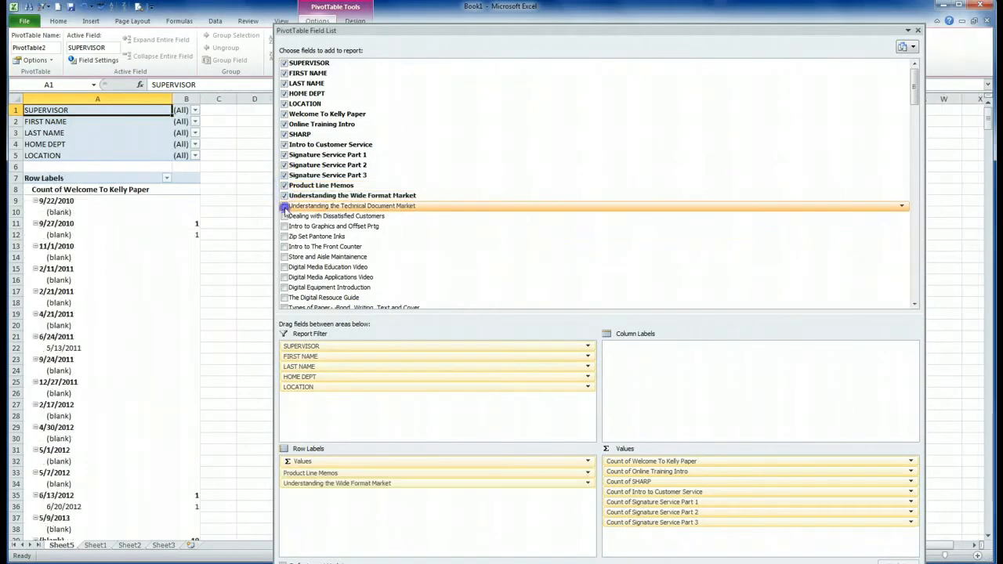
left_click(284, 206)
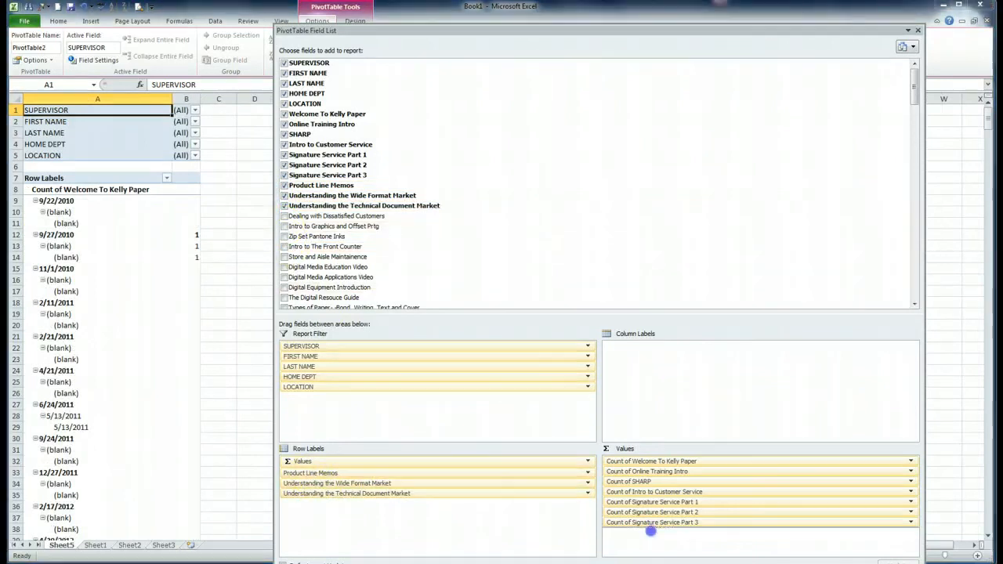
left_click_drag(301, 474, 600, 547)
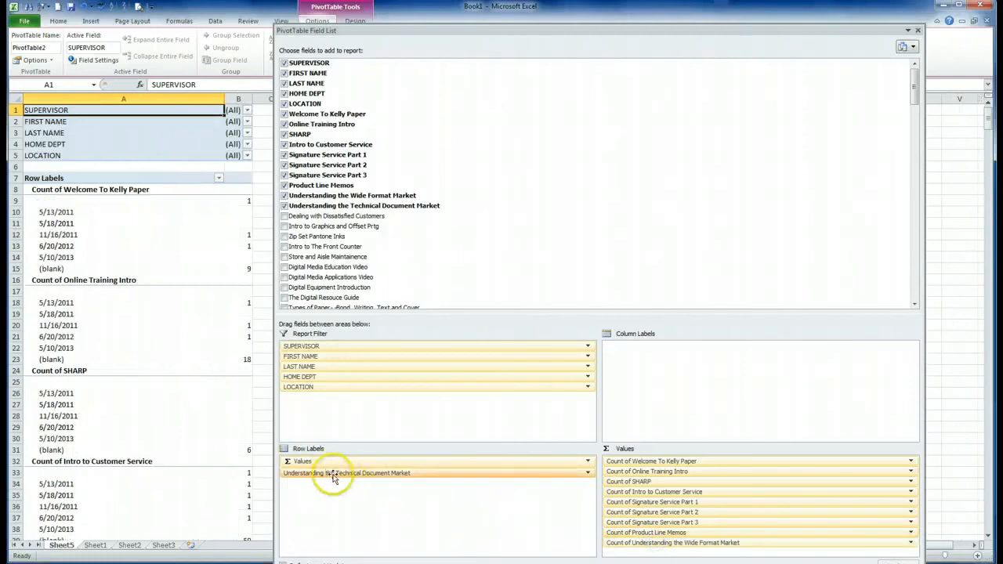
left_click_drag(333, 478, 668, 551)
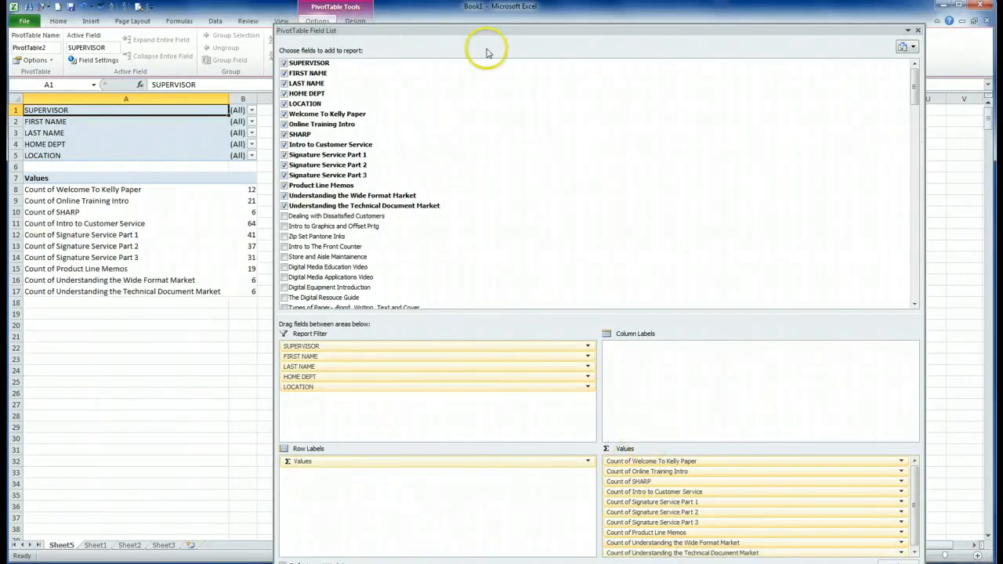
Move Basic Excel 2010 - Module 1 and Module 2 from the row labels to the PivotTable's values
left_click_drag(475, 31, 450, 14)
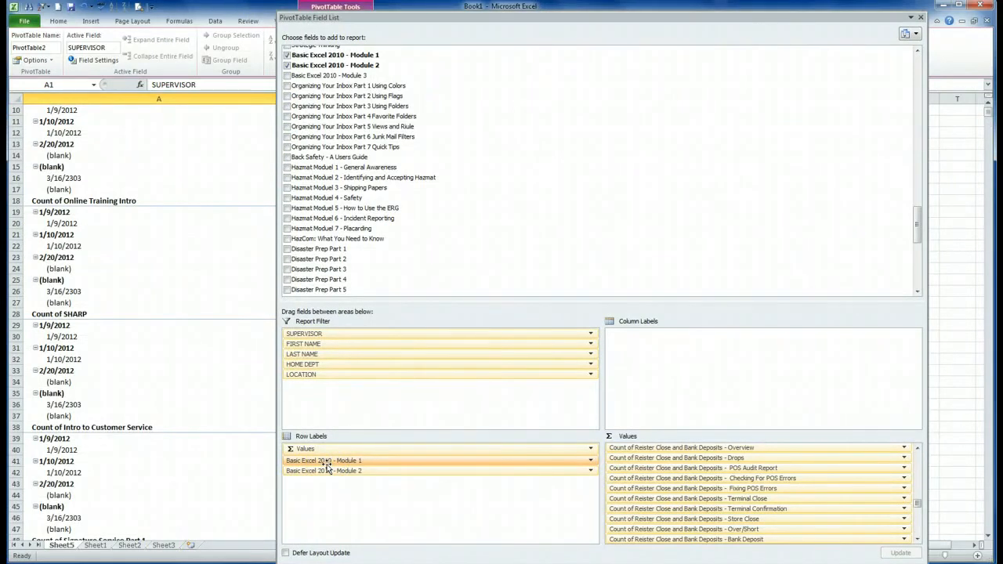
left_click(350, 467)
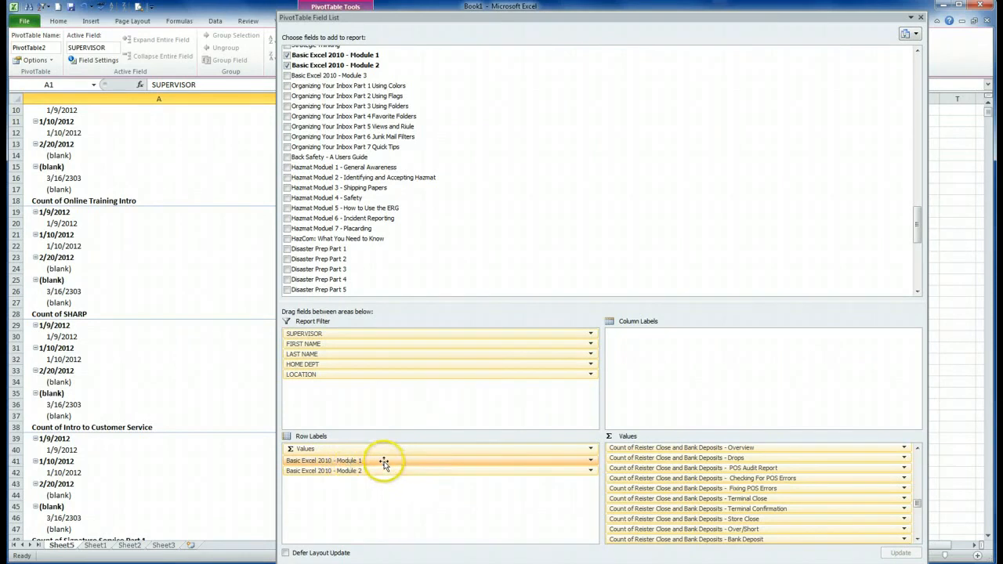
left_click(590, 460)
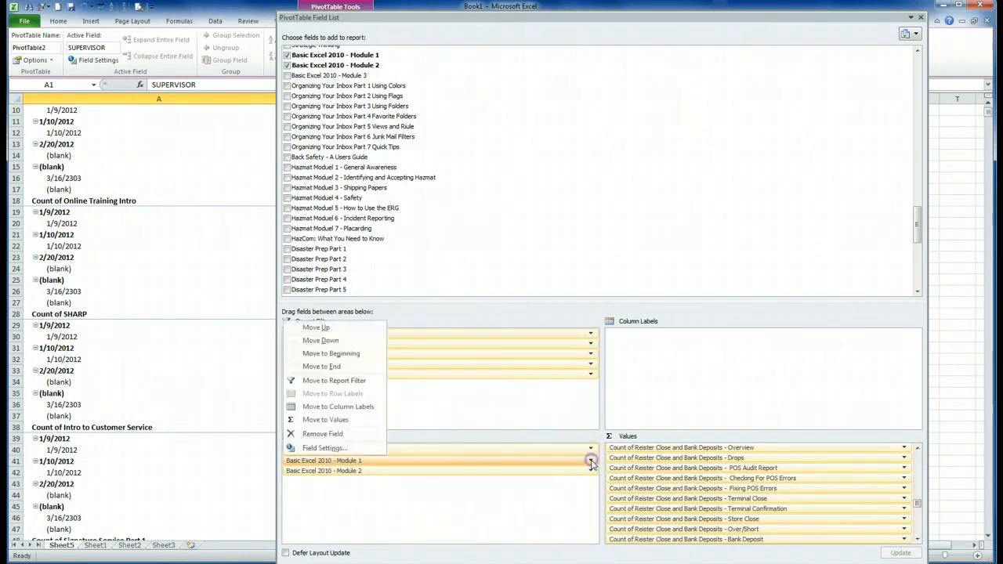
left_click(323, 420)
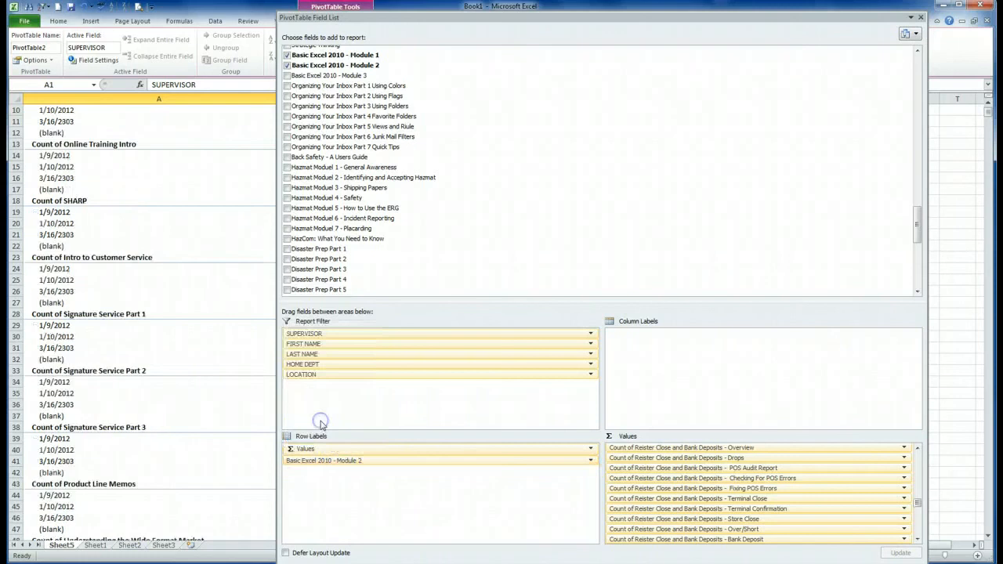
left_click(330, 461)
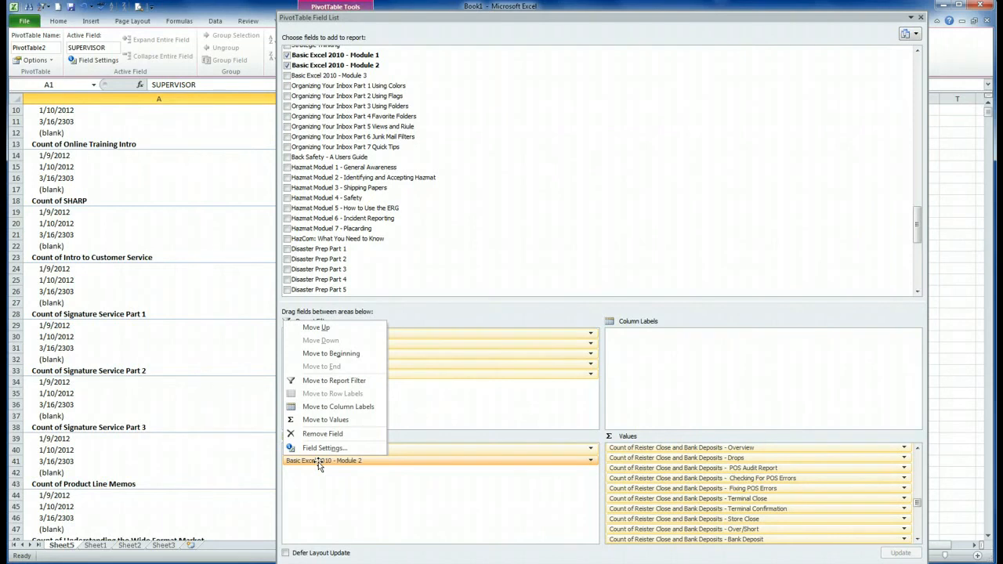
left_click(320, 421)
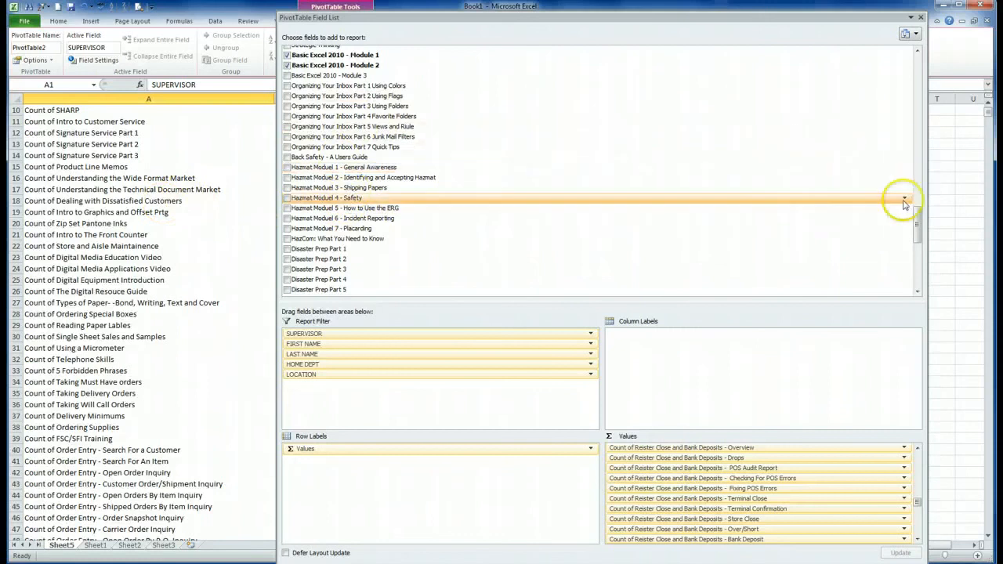
Uncover the PivotTable's count column and review the counts for all training courses
left_click_drag(918, 220, 915, 69)
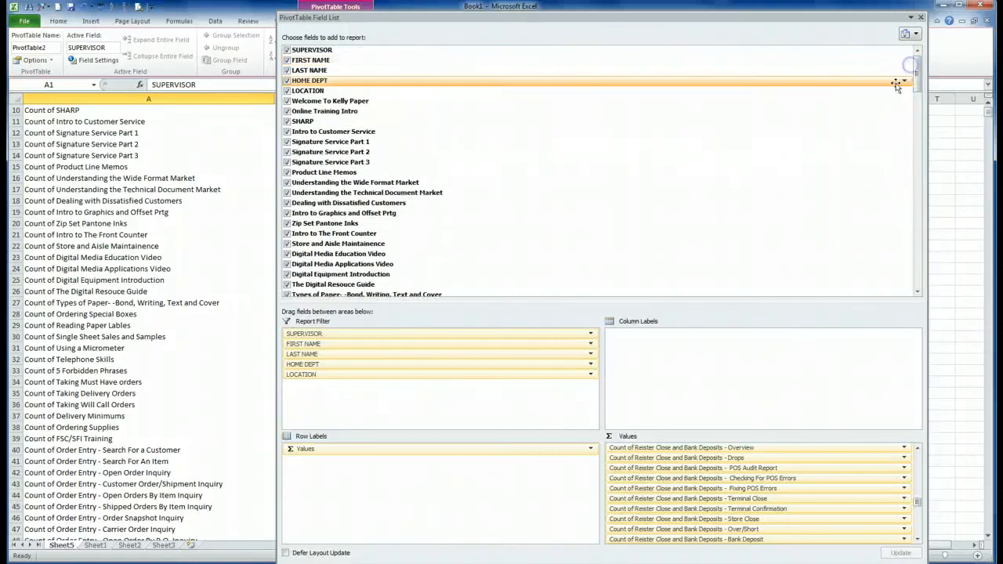
left_click_drag(443, 18, 485, 7)
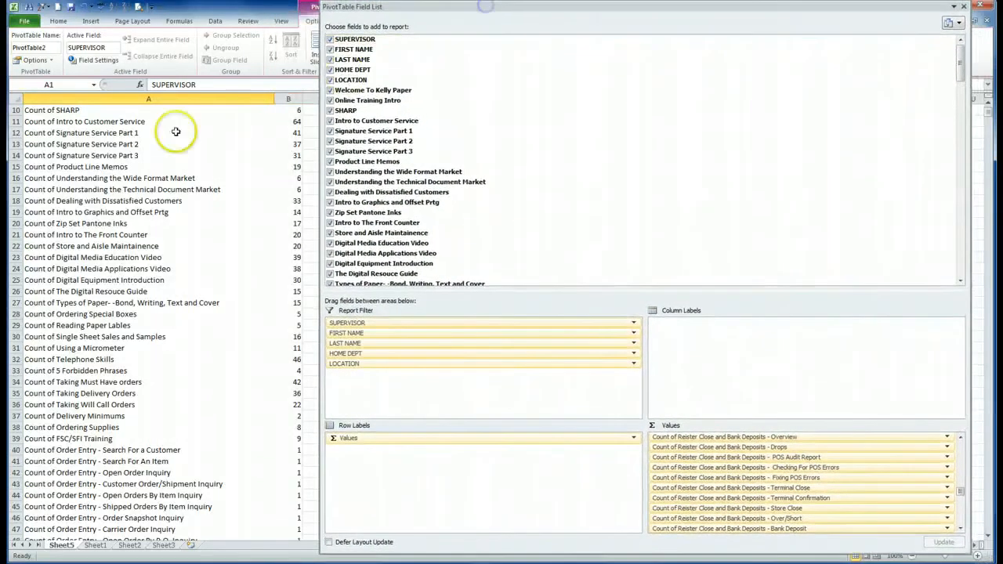
scroll(101, 137, "up", 3)
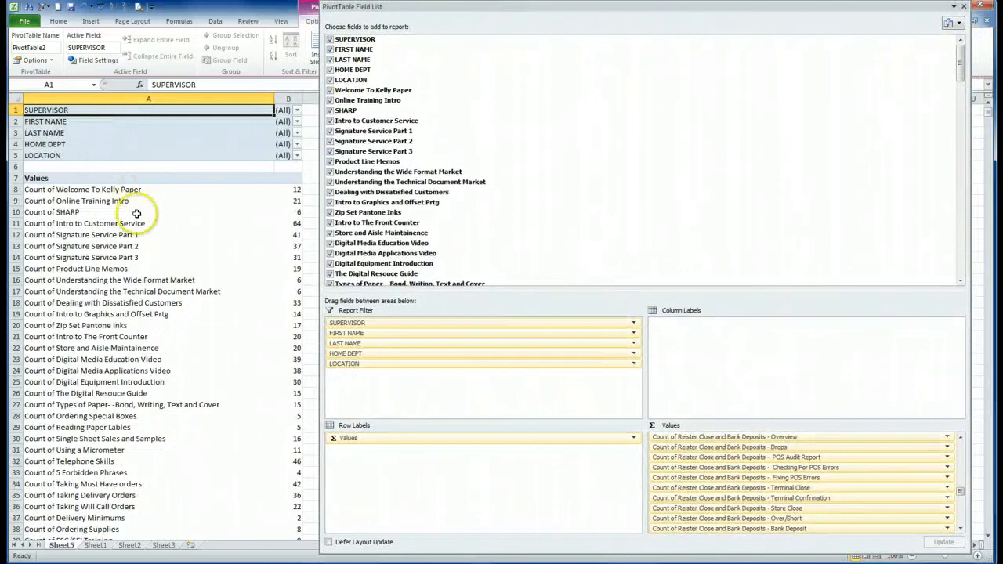
scroll(136, 213, "down", 20)
scroll(138, 291, "up", 9)
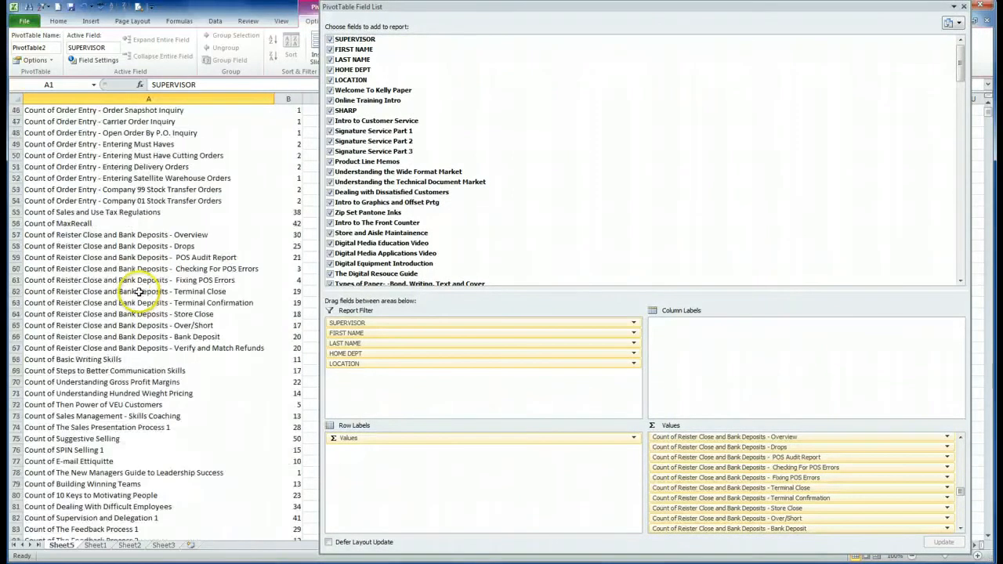
scroll(138, 291, "up", 14)
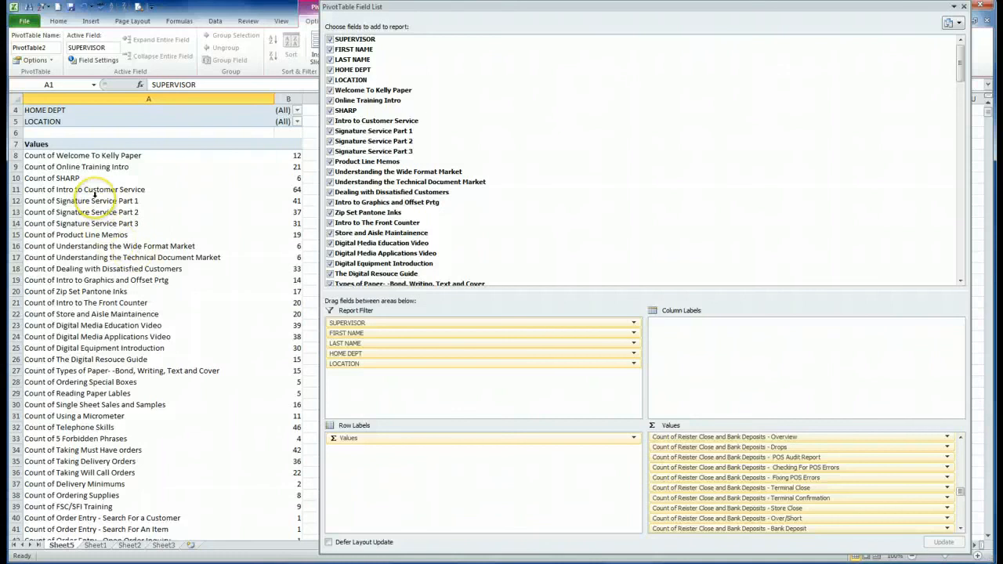
mouse_move(278, 321)
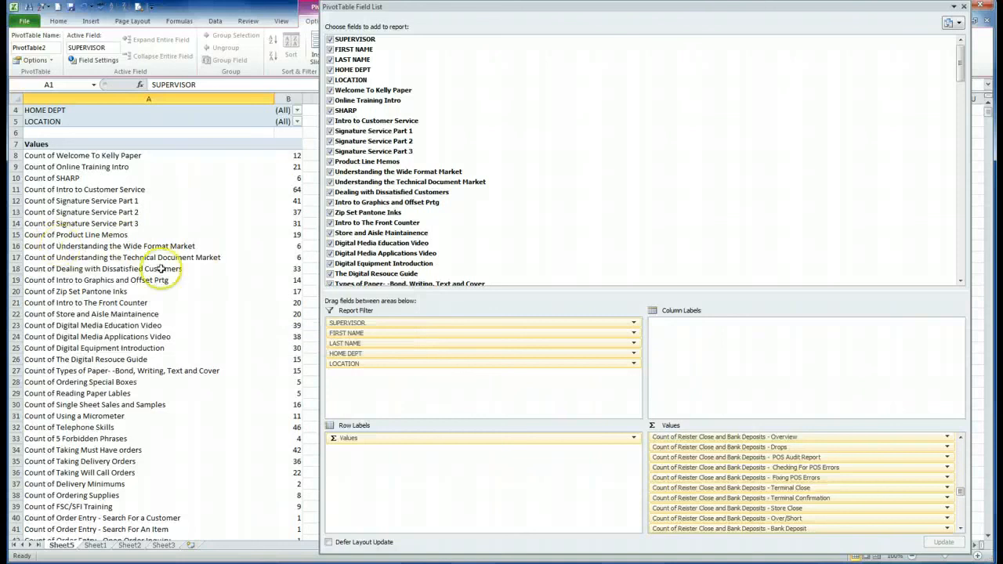
Try the field list's Areas Section Only layouts, 1 by 4 and 2 by 2, and restore the stacked fields and areas layout
left_click(961, 26)
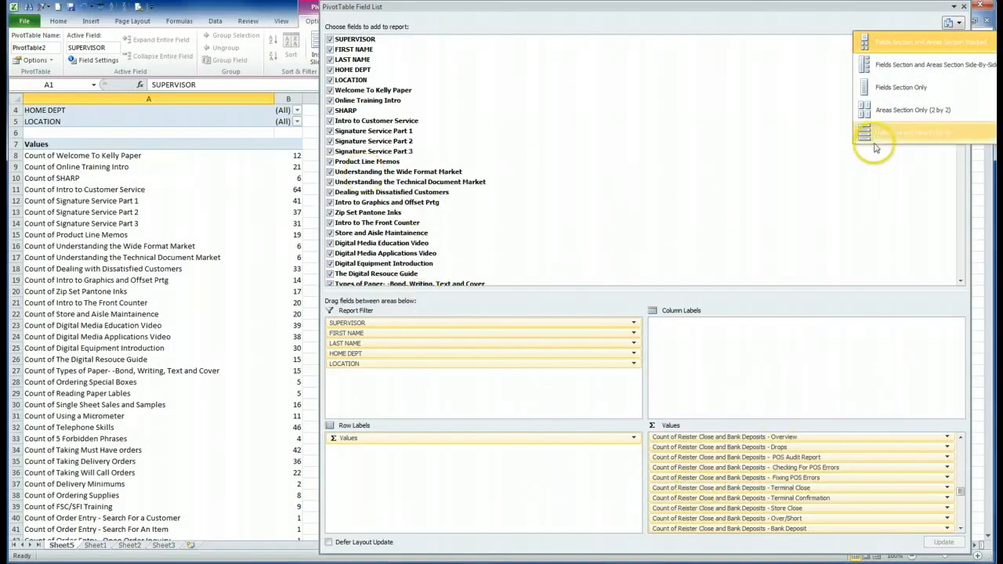
left_click(895, 132)
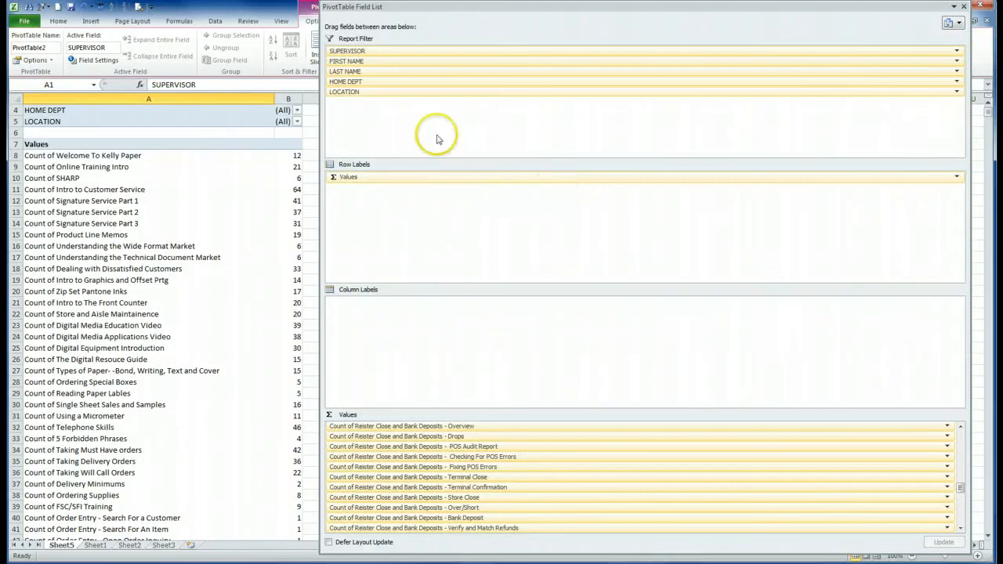
left_click(960, 29)
left_click(888, 116)
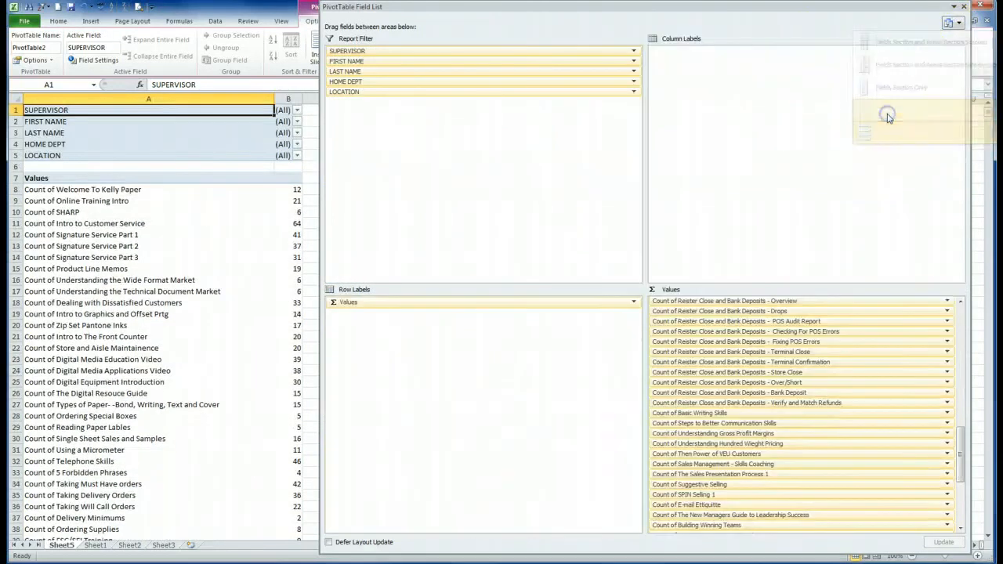
left_click(958, 25)
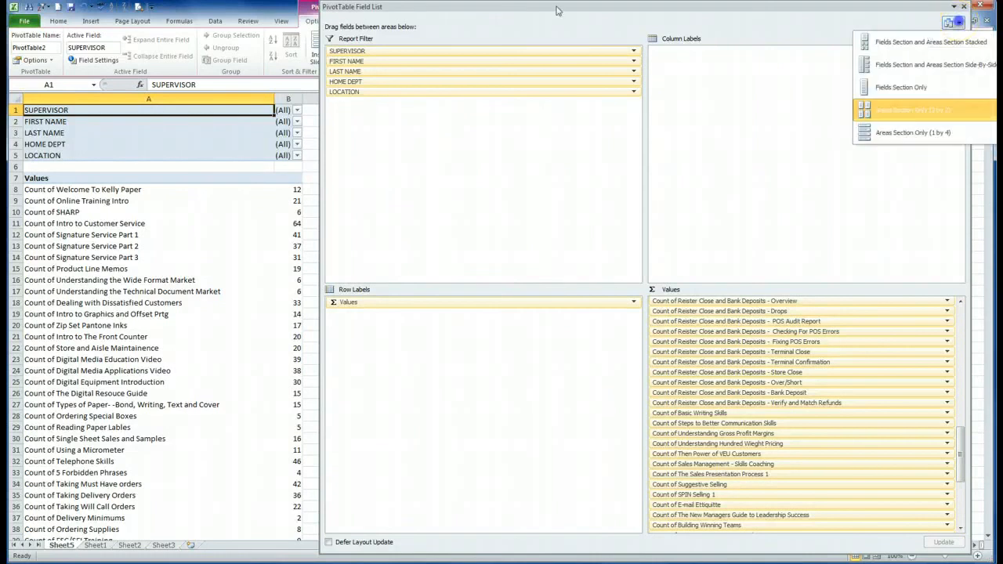
left_click(875, 47)
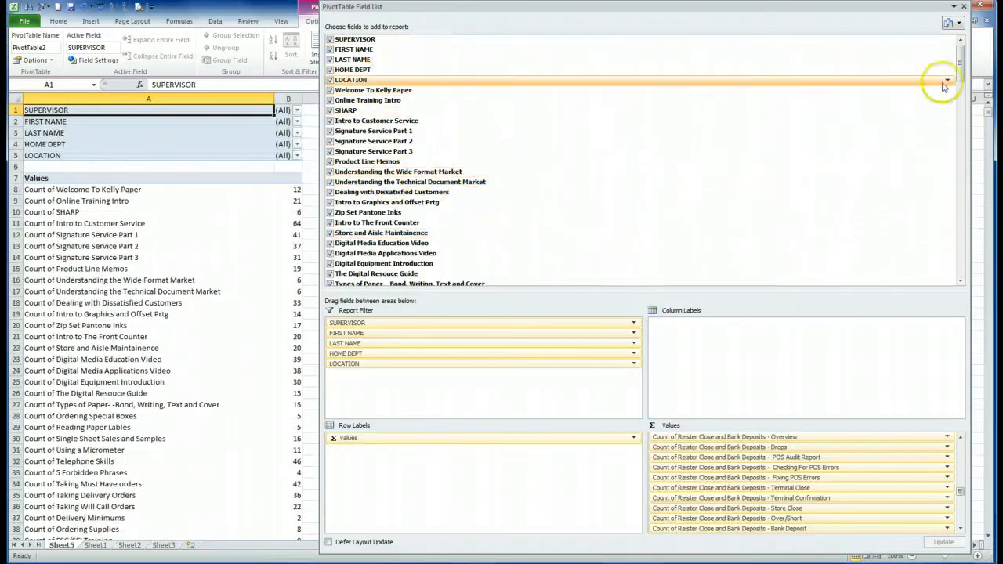
Dock the PivotTable Field List beside the worksheet
mouse_move(959, 79)
left_mouse_down()
mouse_move(958, 107)
mouse_move(959, 69)
left_mouse_up()
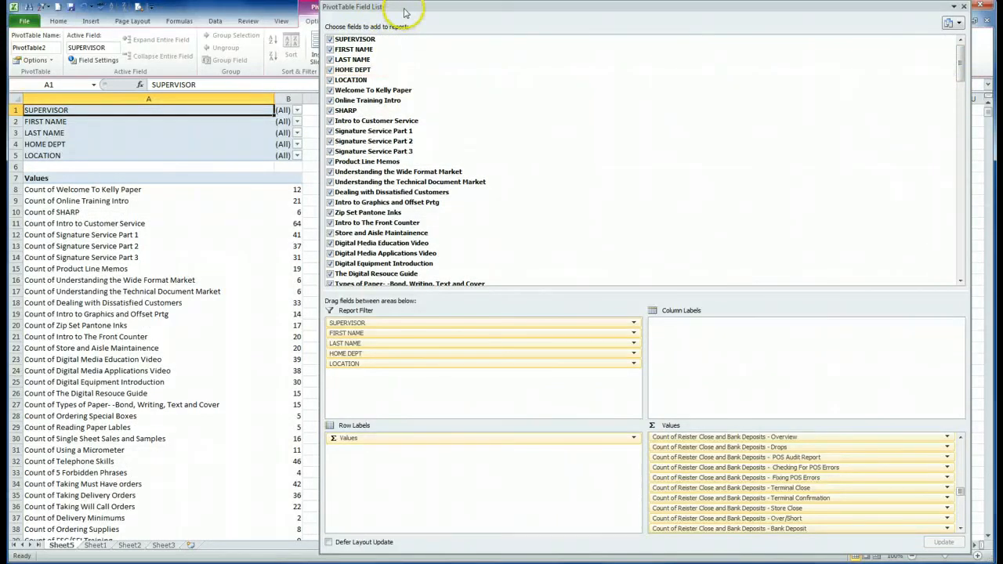
left_click_drag(406, 11, 933, 30)
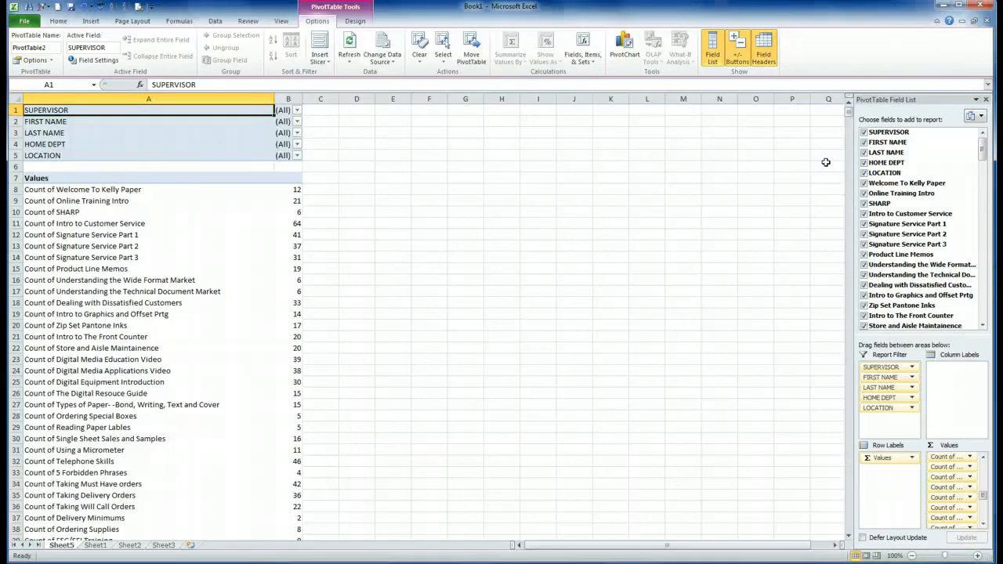
Filter the PivotTable to the first supervisor listed in the SUPERVISOR report filter
left_click(297, 111)
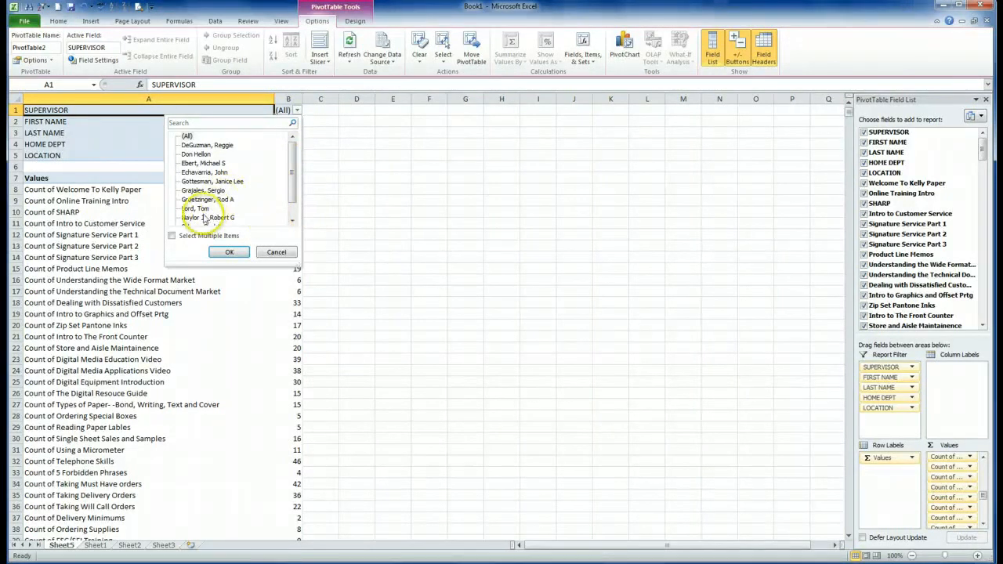
left_click(206, 147)
left_click(230, 252)
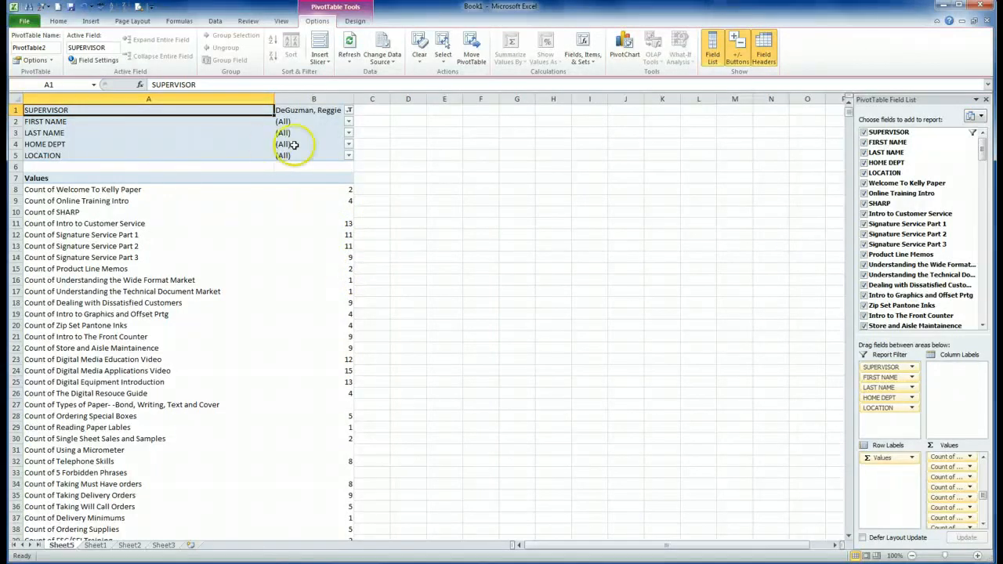
Filter the PivotTable's LOCATION to ANAHEIM
left_click(348, 144)
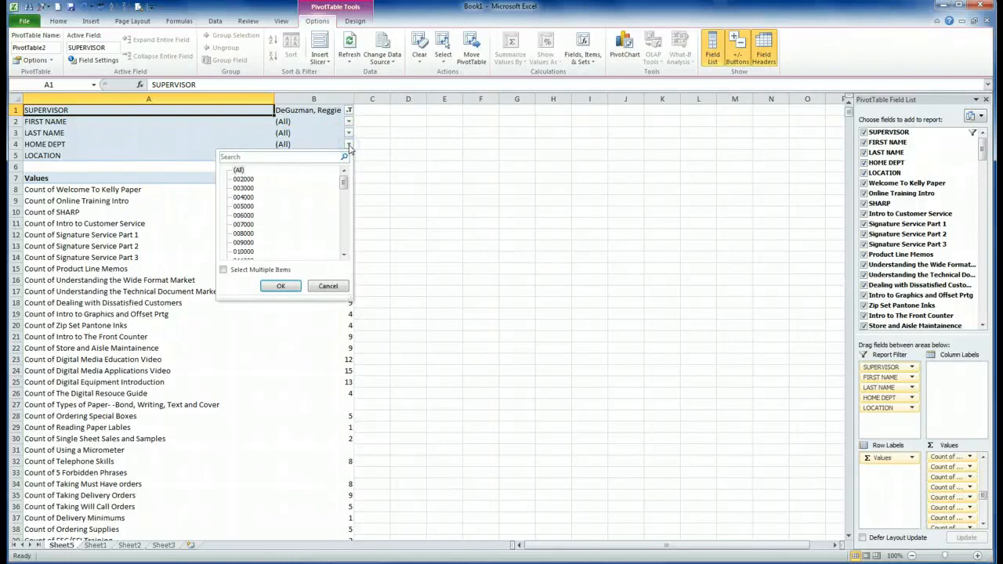
left_click(420, 159)
left_click(348, 155)
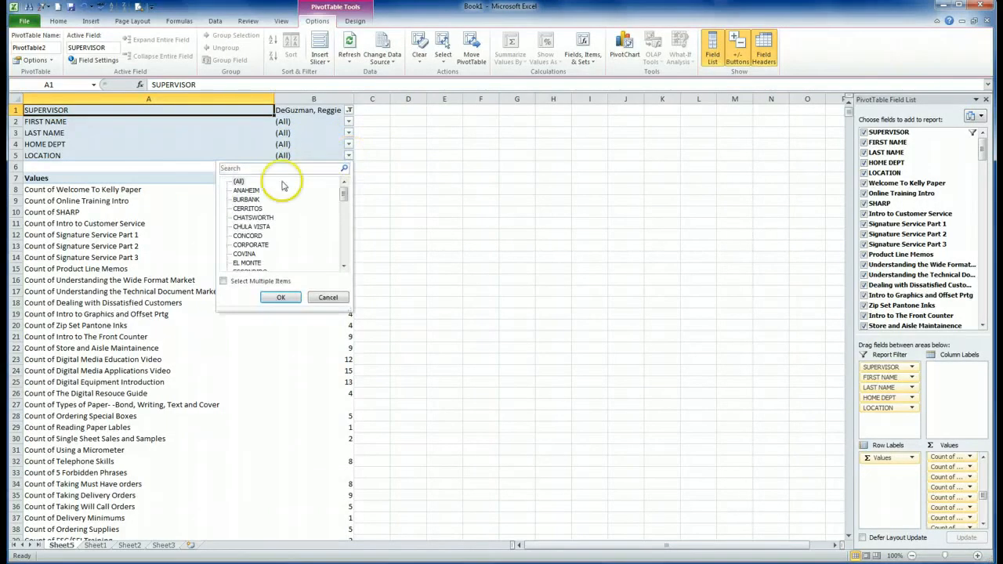
left_click(247, 191)
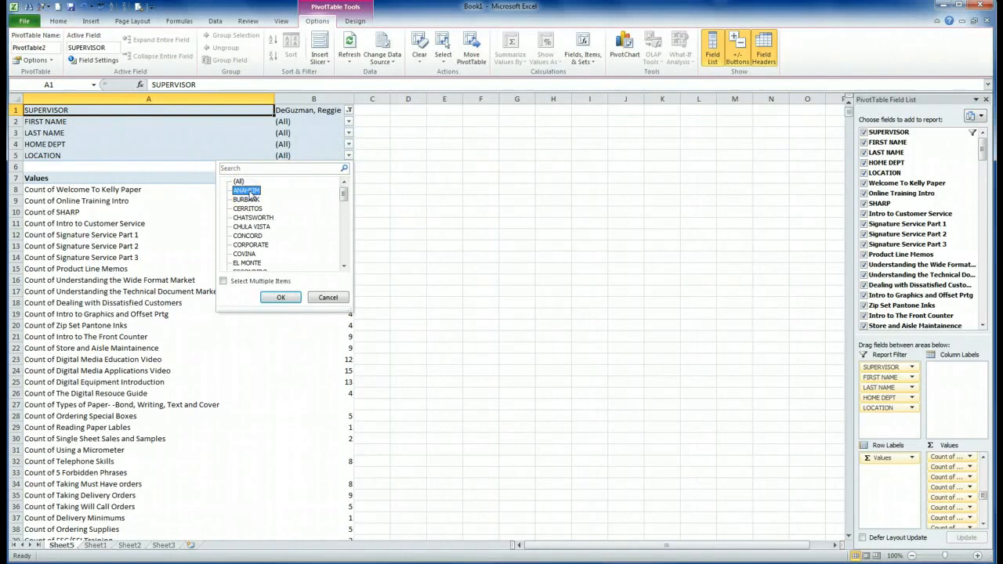
left_click(280, 299)
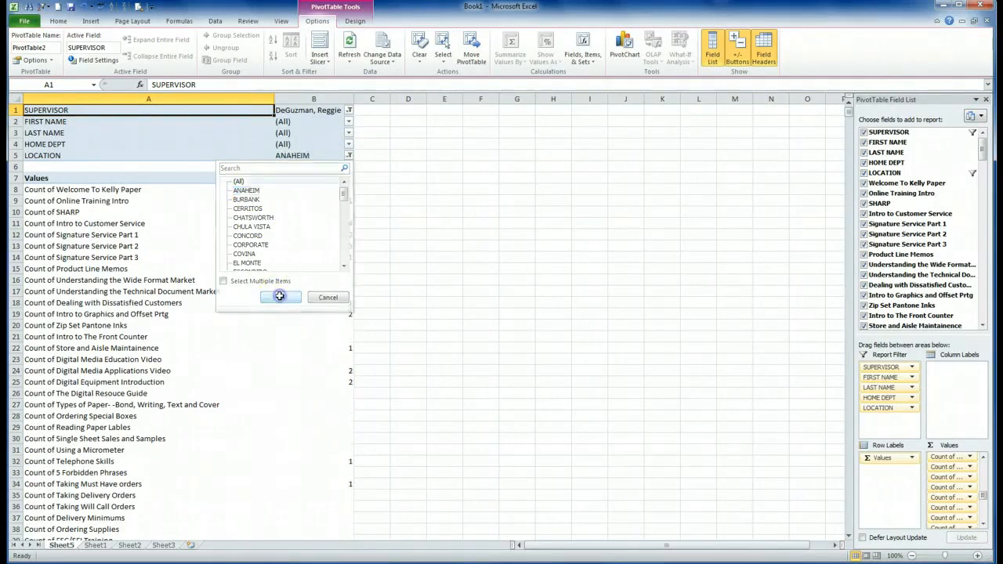
Review the course counts for the selected supervisor's ANAHEIM location throughout the PivotTable
scroll(306, 266, "down", 8)
scroll(304, 277, "down", 15)
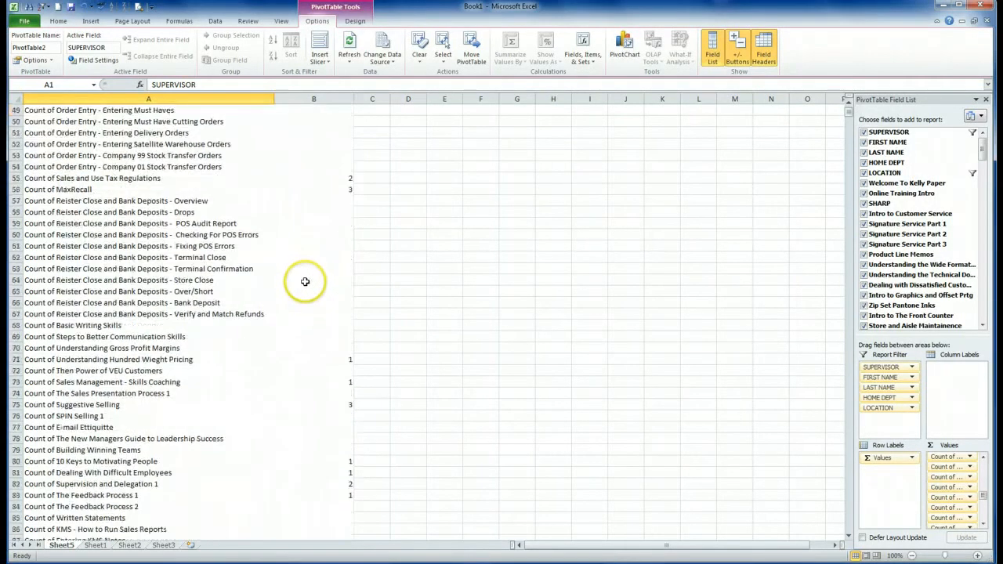
scroll(302, 280, "up", 20)
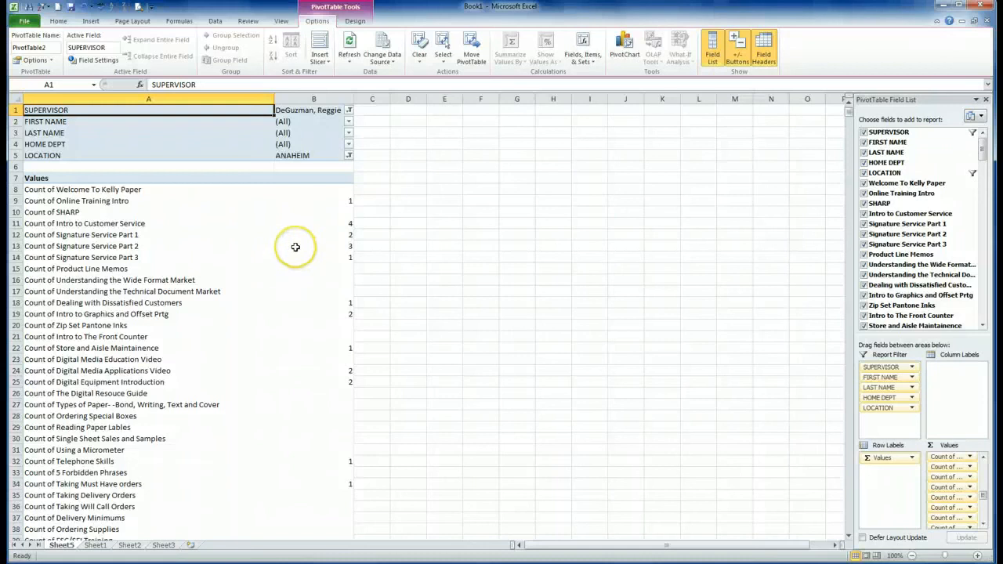
mouse_move(296, 248)
scroll(295, 247, "down", 4)
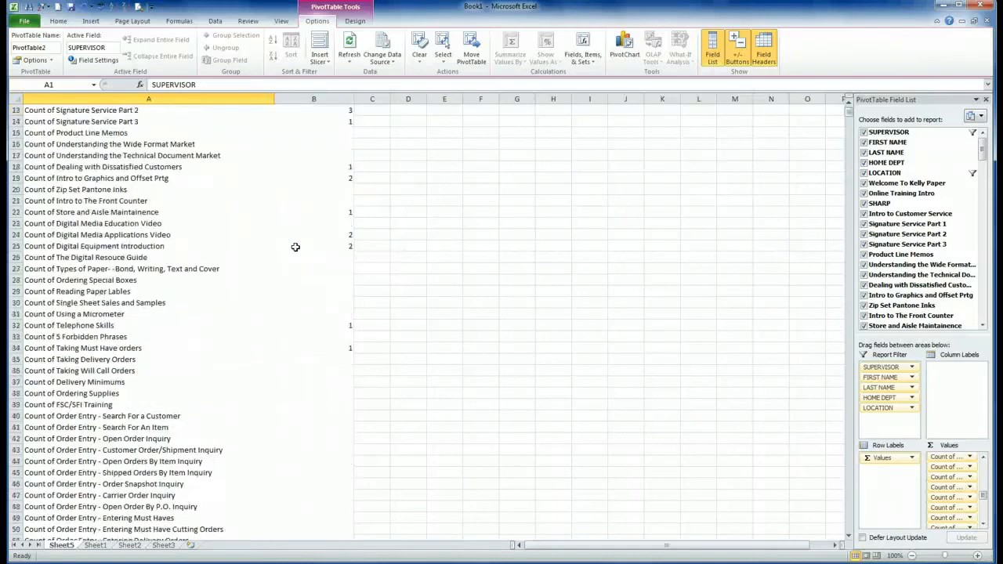
scroll(267, 235, "up", 4)
scroll(174, 218, "down", 7)
scroll(174, 217, "down", 15)
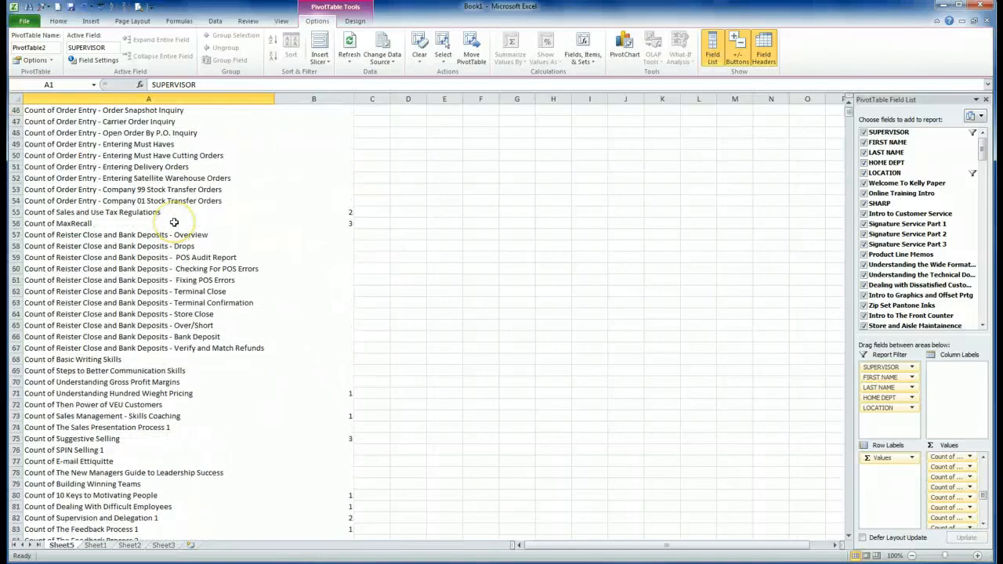
scroll(174, 218, "up", 15)
scroll(174, 218, "up", 7)
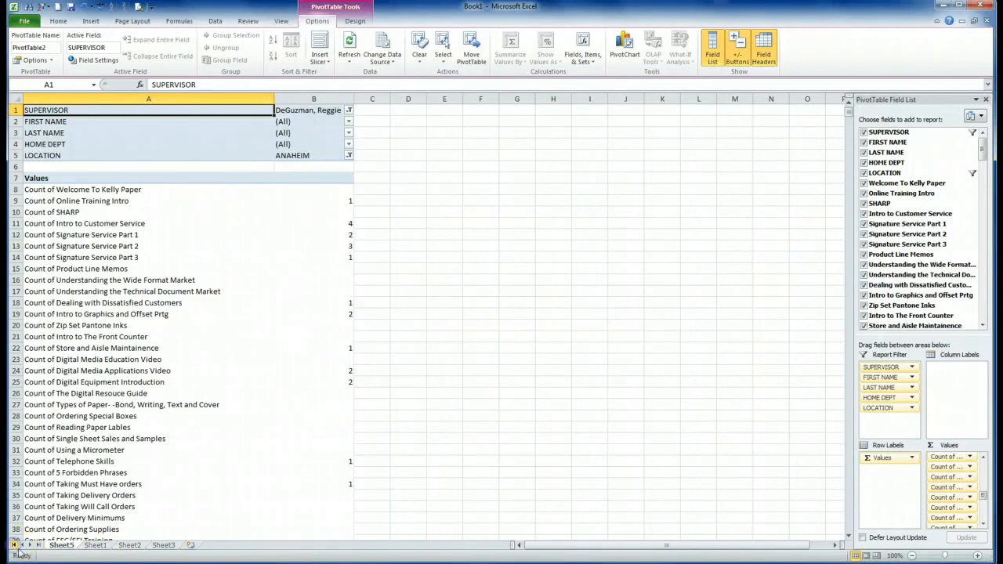
Open the source training records on Sheet1 and examine the employee details and course columns along row 4
left_click(95, 545)
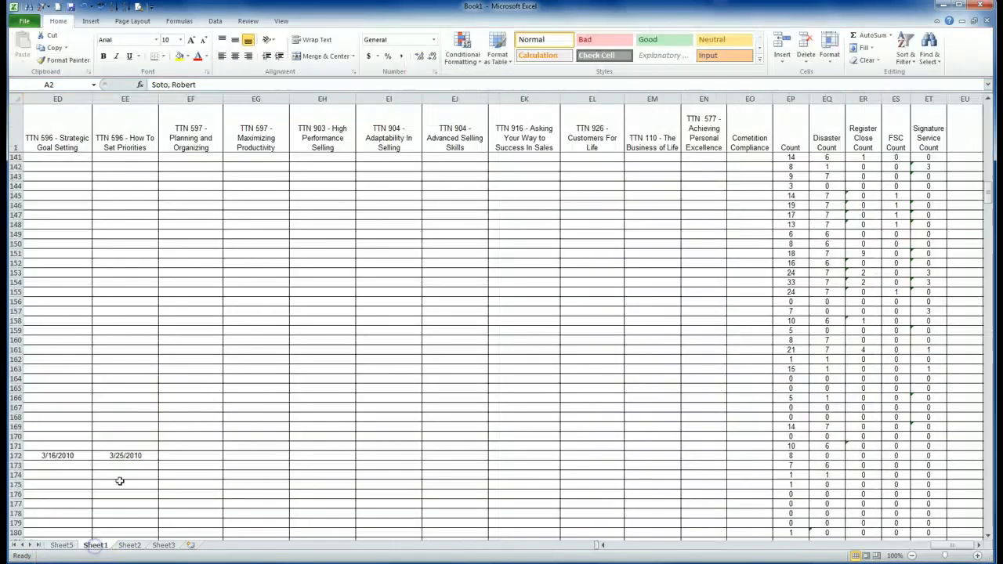
left_click(180, 149)
key("ctrl+Home")
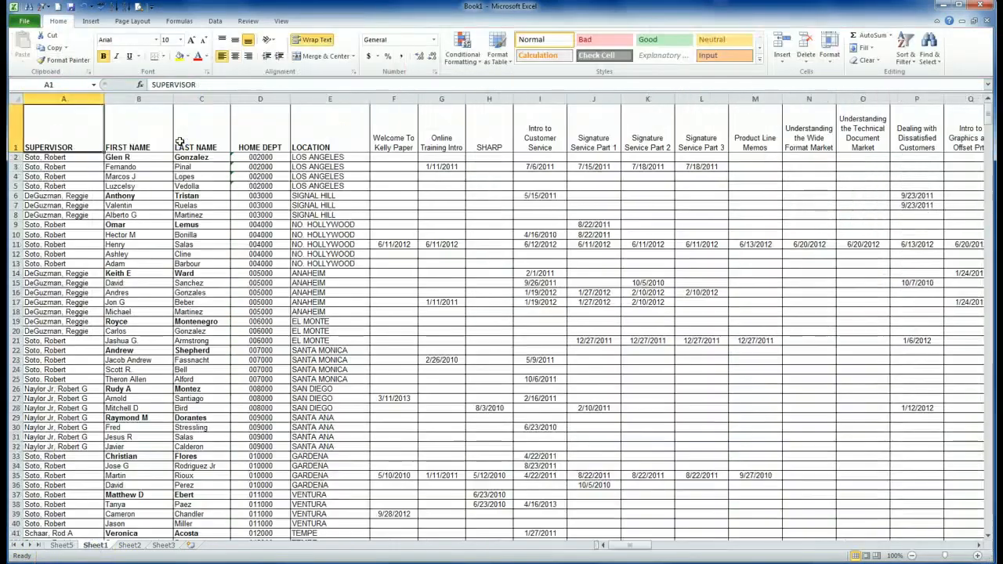
key("Down")
key("Down")
key("Down")
key("Right")
key("Right")
key("Right")
key("Right")
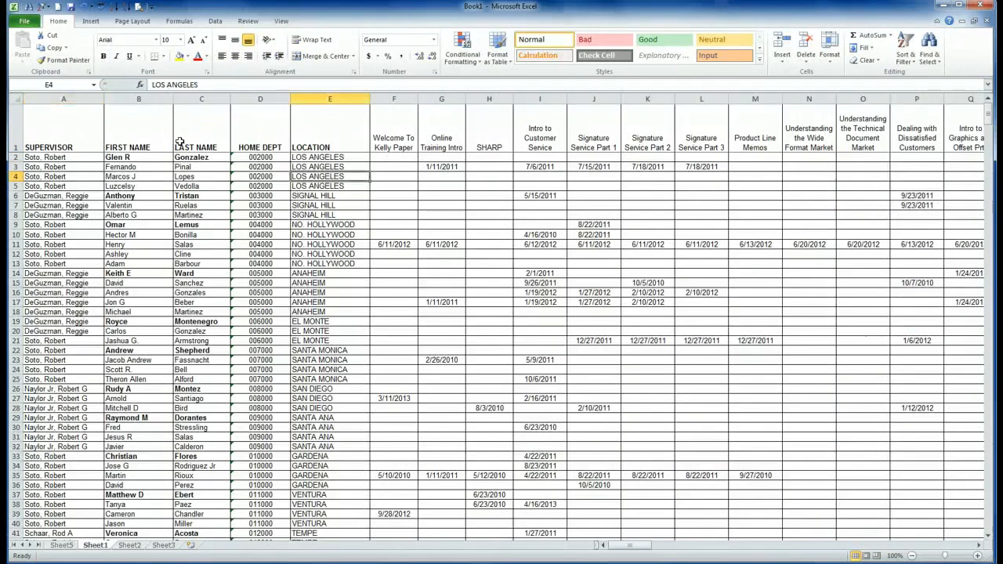
key("ctrl+Right")
key("ctrl+Right")
key("ctrl+Left")
key("ctrl+Left")
key("ctrl+Left")
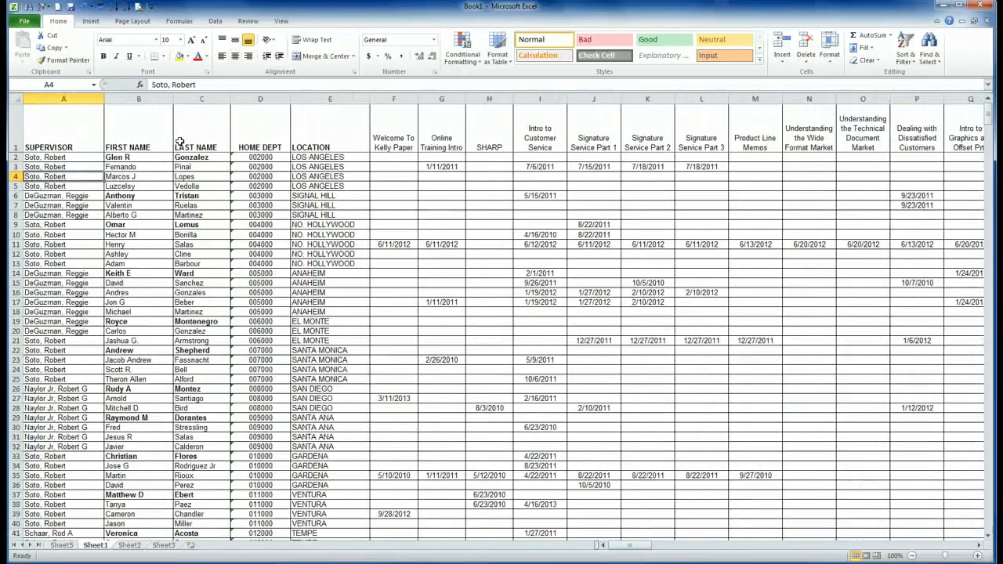
Examine the training dates in row 11 of the source records and return to the PivotTable on Sheet5
key("Down")
key("Down")
key("Down")
key("Down")
key("Down")
key("Down")
key("Down")
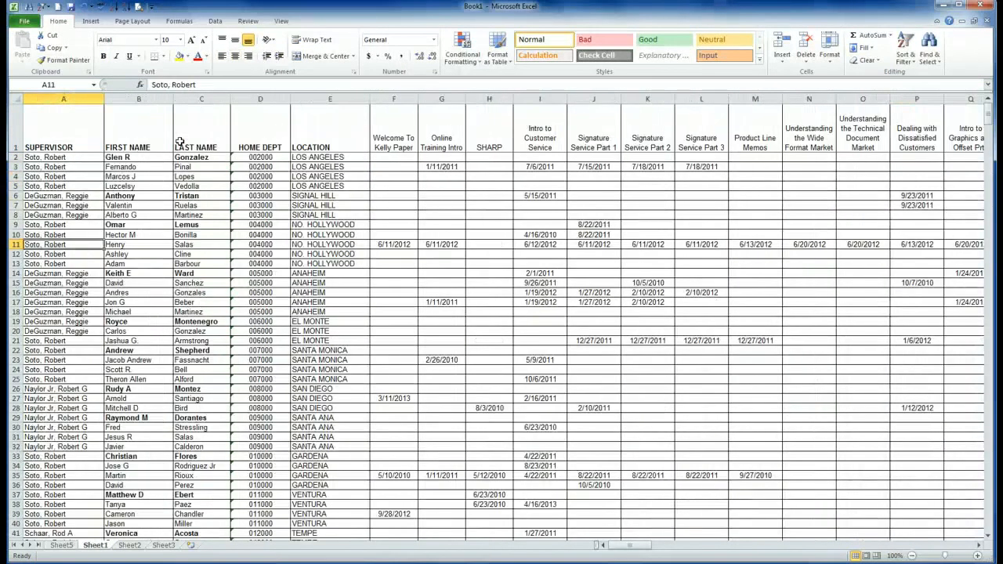
key("ctrl+Right")
key("Right")
key("Left")
key("ctrl+Left")
left_click(62, 546)
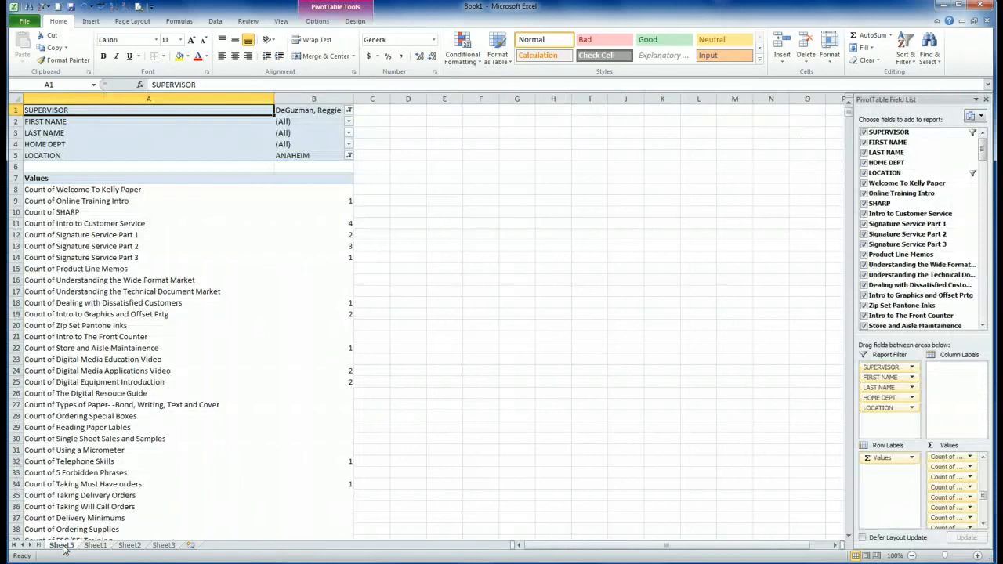